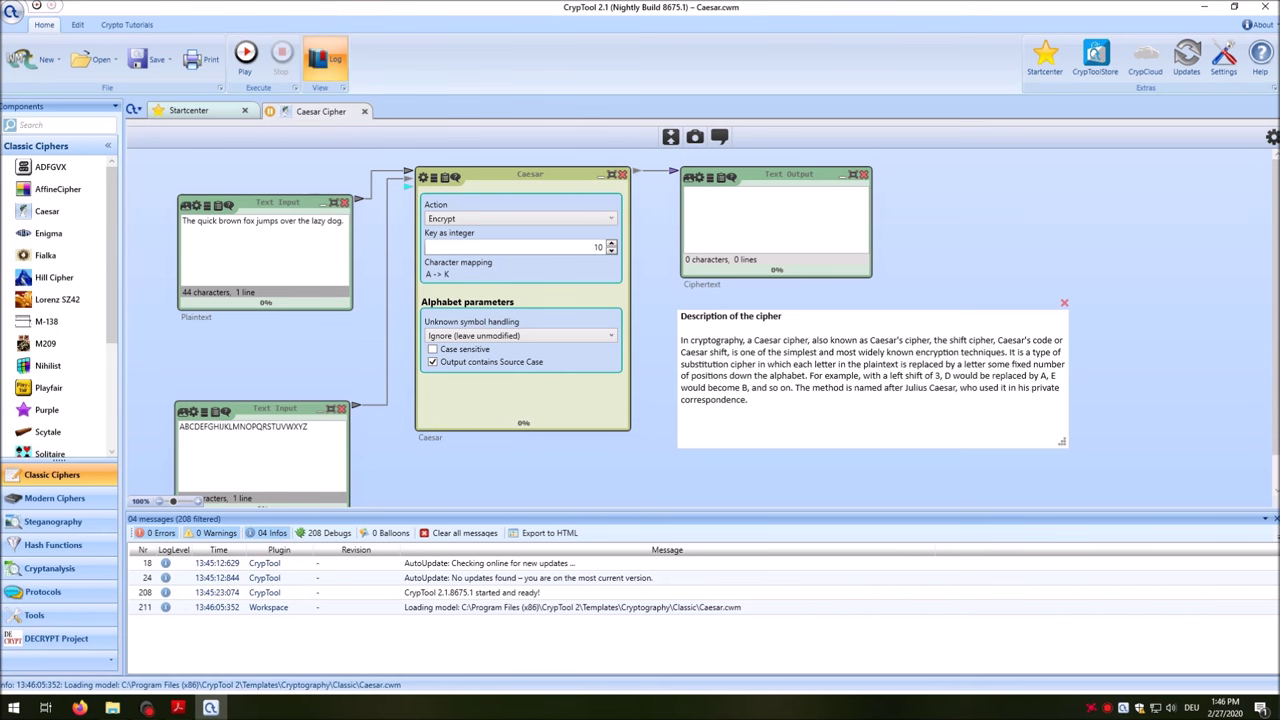
- Hide the log panel, zoom the canvas in, and run the Caesar workflow to encrypt the pangram
left_click(1275, 518)
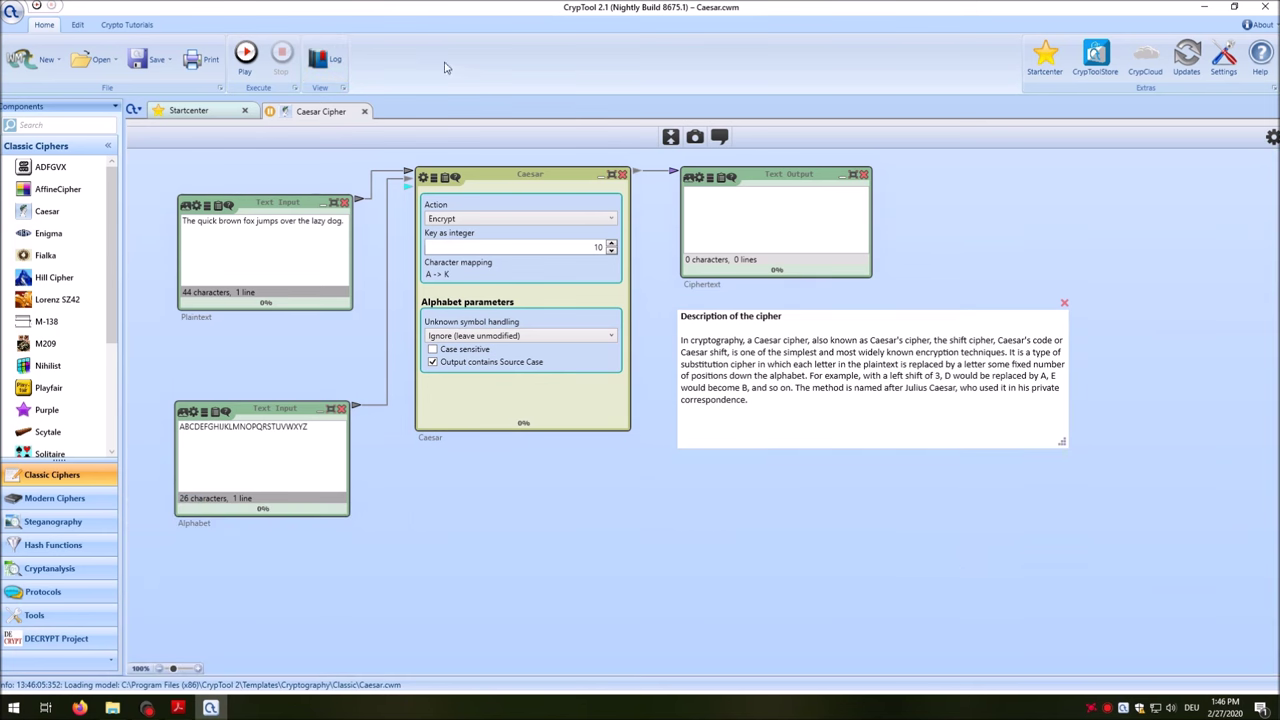
left_click(670, 136)
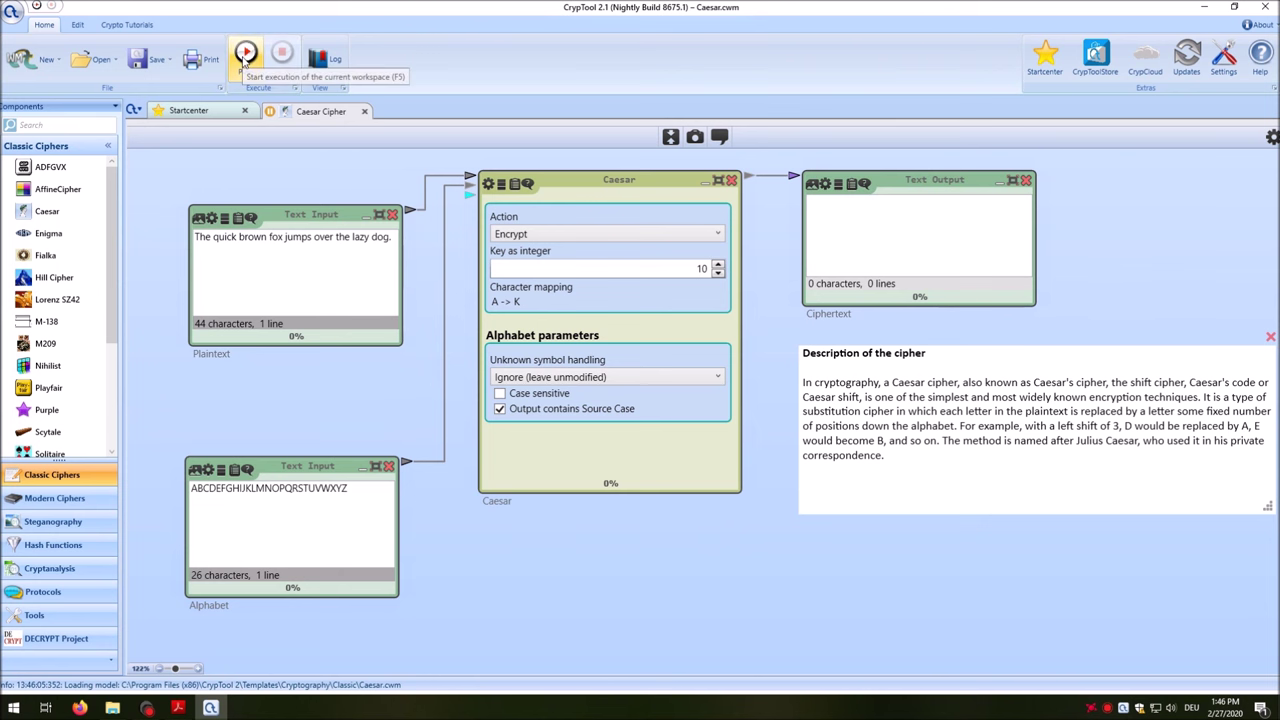
left_click(244, 60)
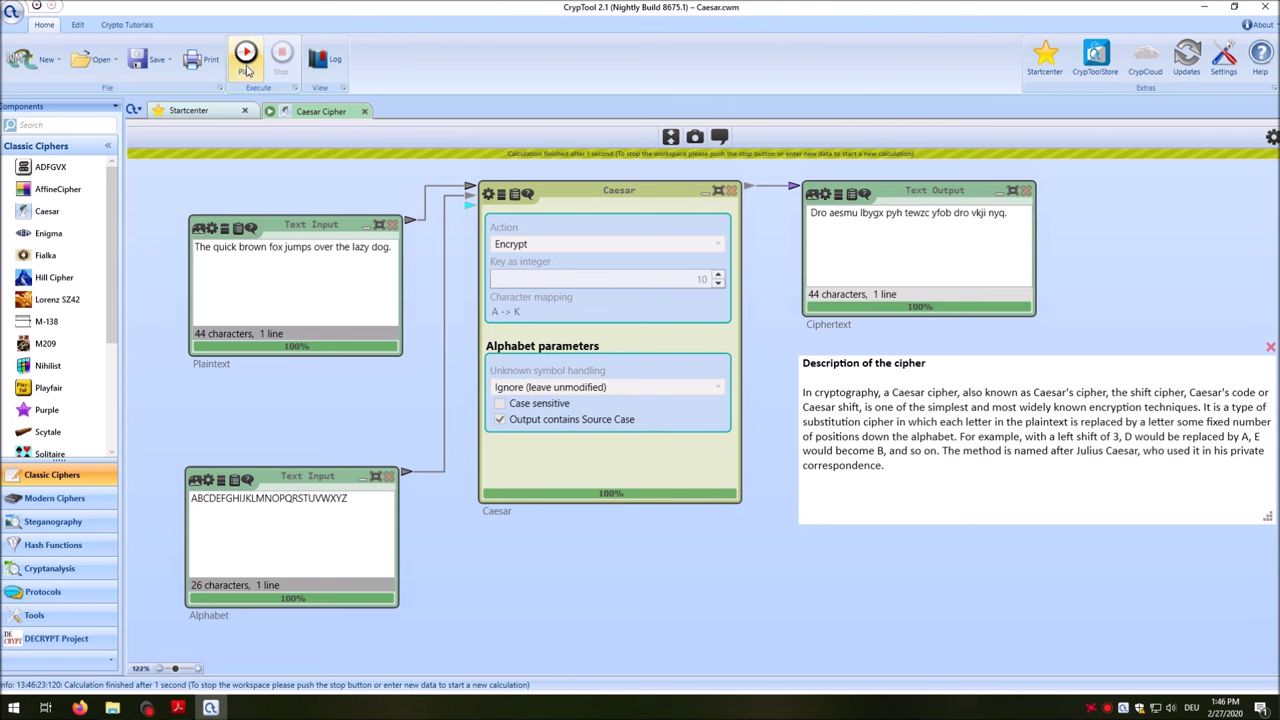
left_click(245, 58)
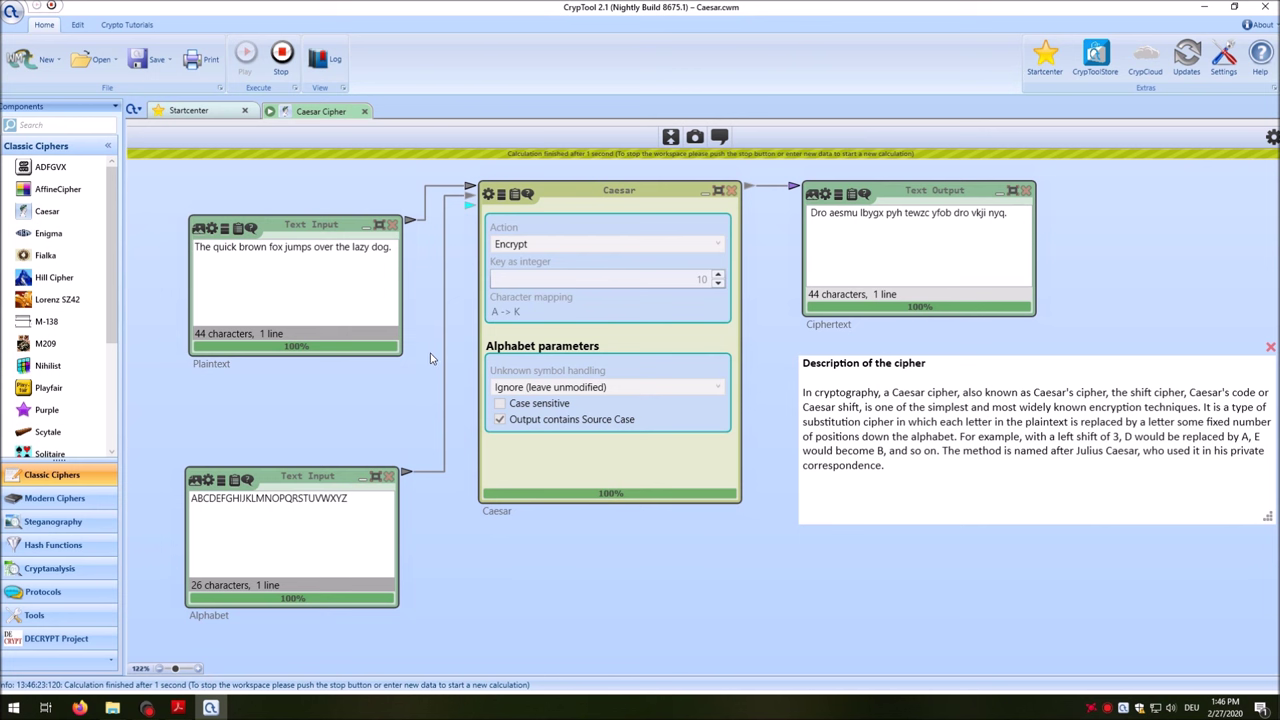
left_click_drag(350, 498, 186, 512)
- Replace the plaintext with 'Hello, this is a test of the Caesar Cipher', then stop the workflow
left_click(348, 498)
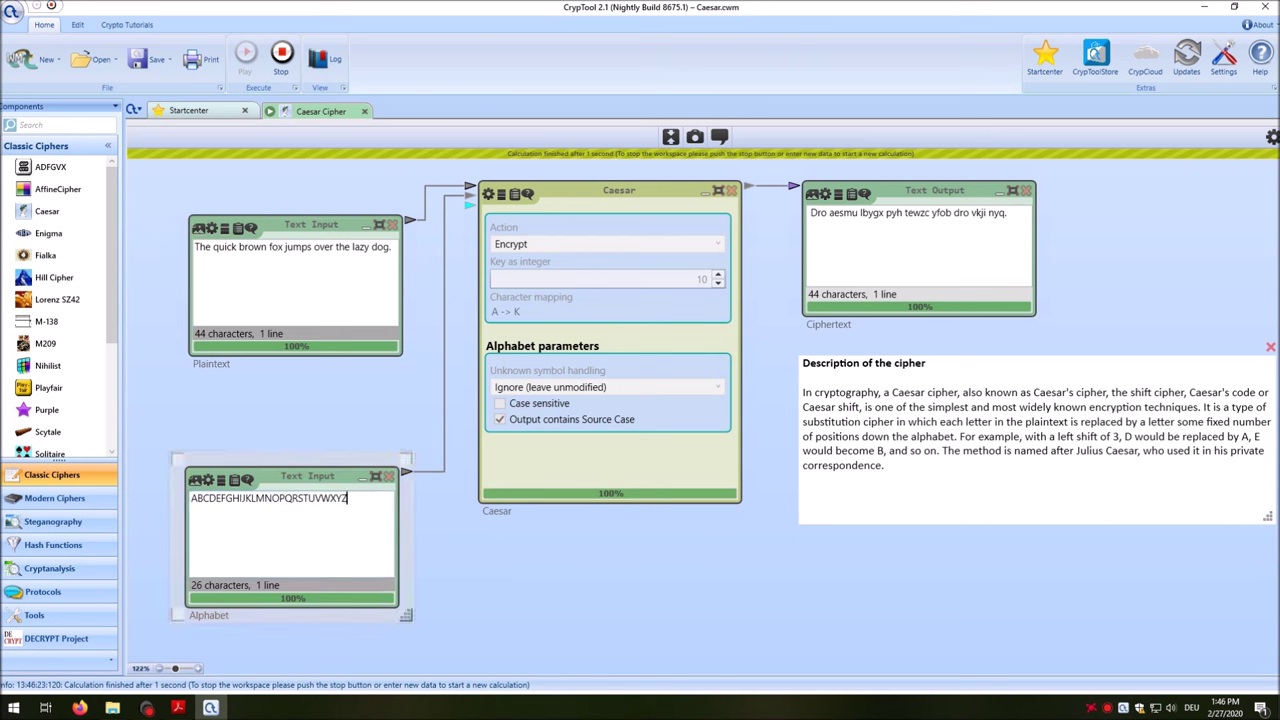
left_click(313, 432)
left_click(193, 248)
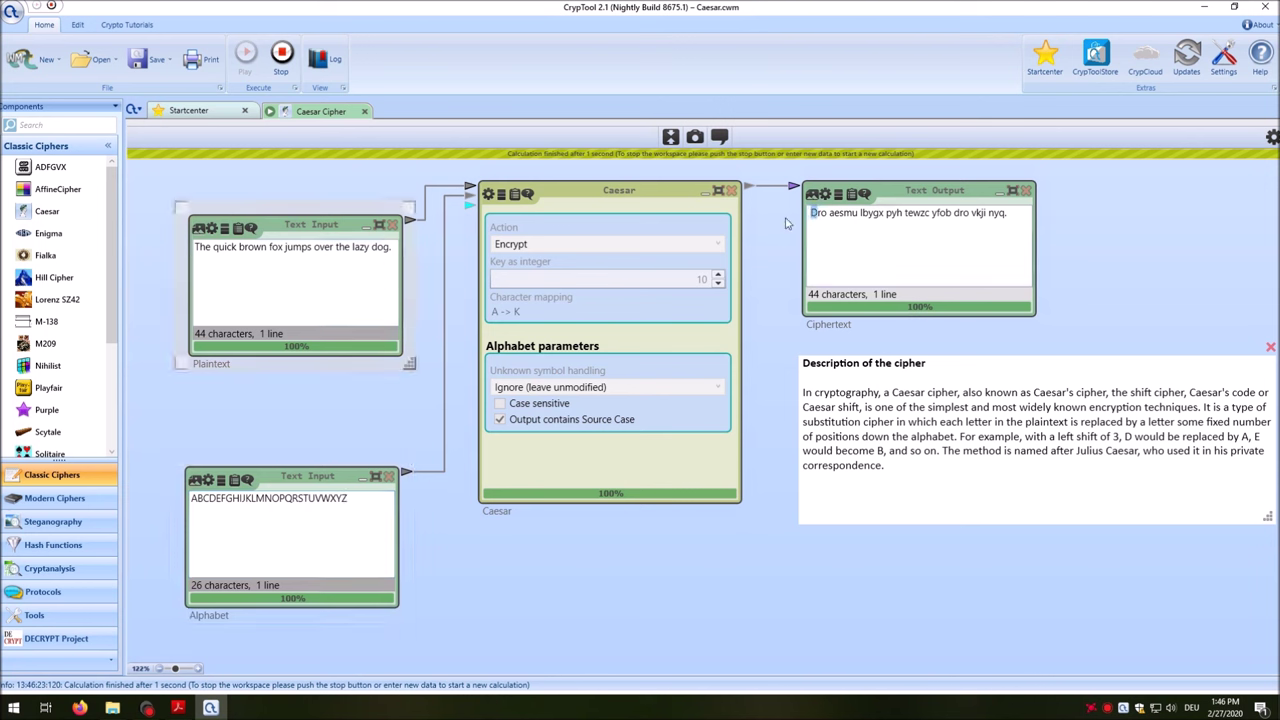
left_click(195, 248)
key("ctrl+a")
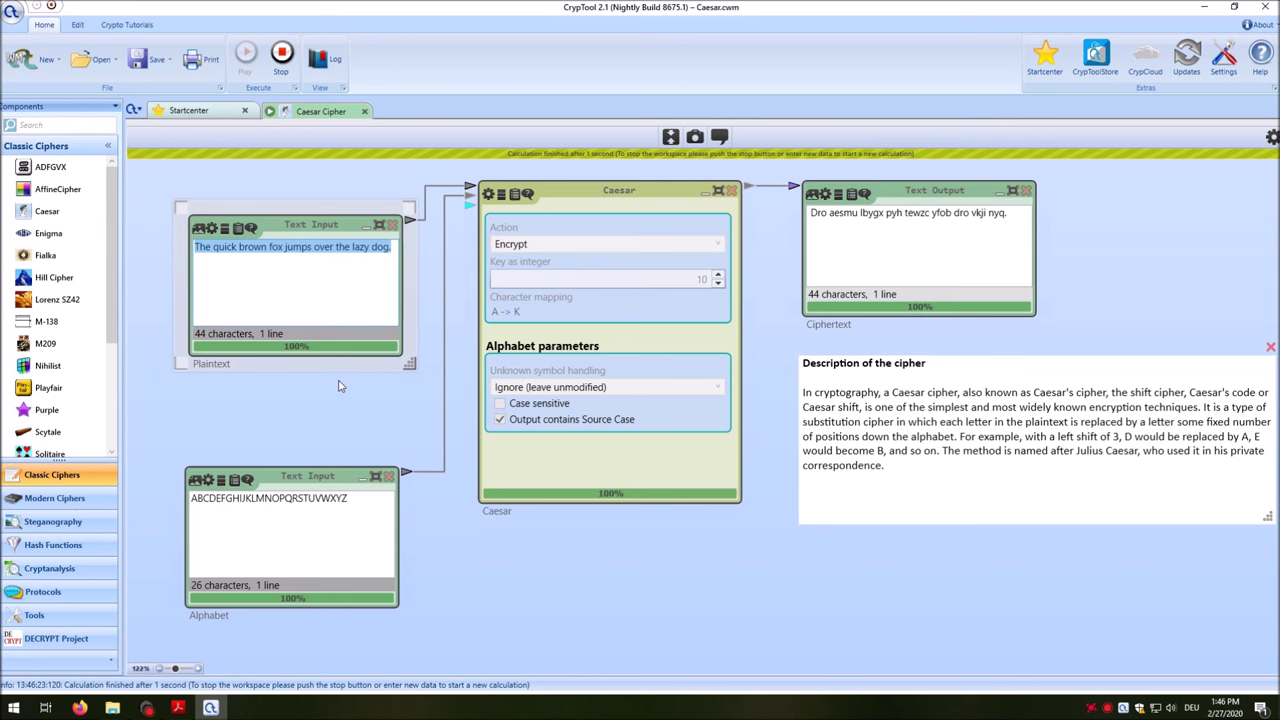
type("Hello, this is a test t")
key("BackSpace")
type("of the Caesar Cipher")
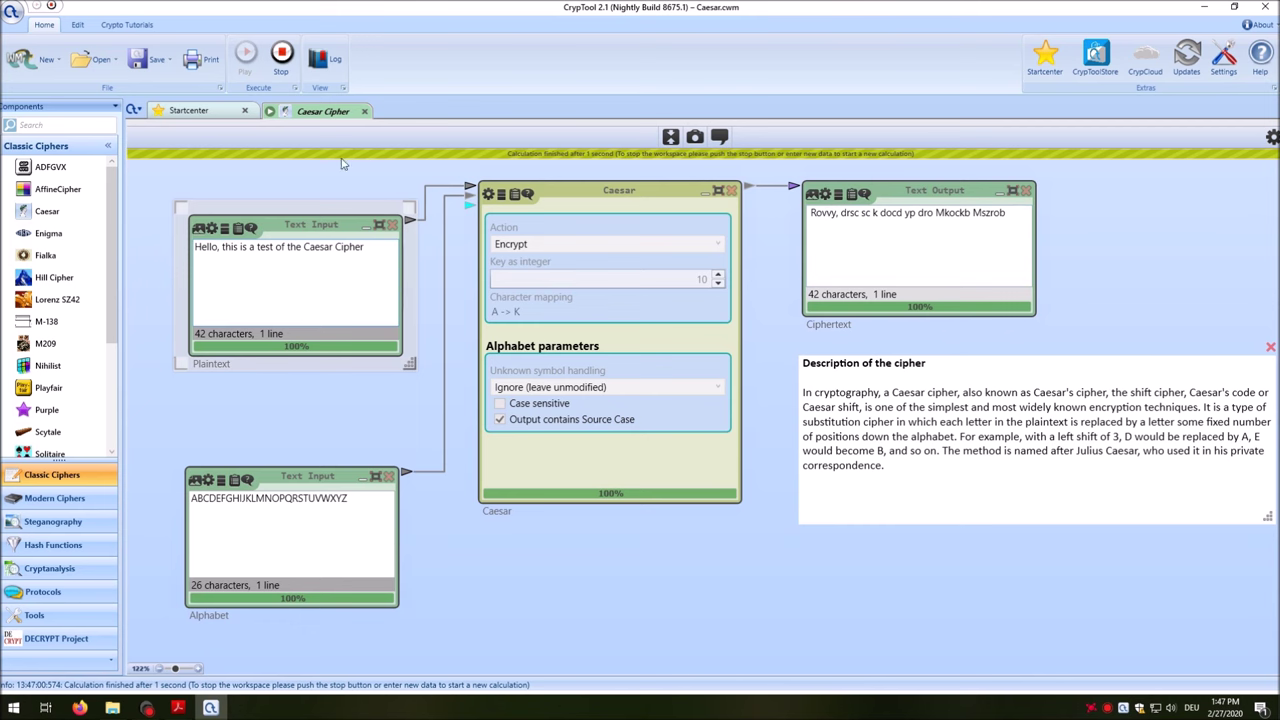
left_click(281, 58)
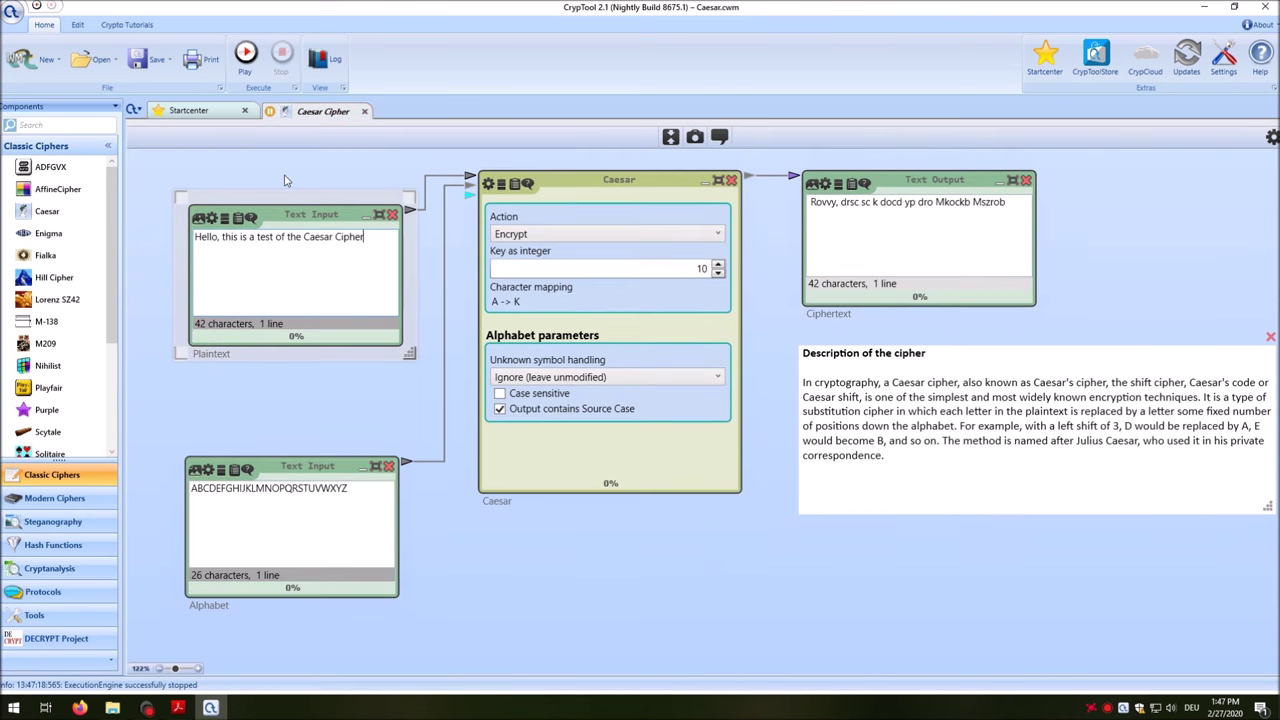
- Open the Vigenère Cipher template from the start page and fit it to the window
left_click(200, 111)
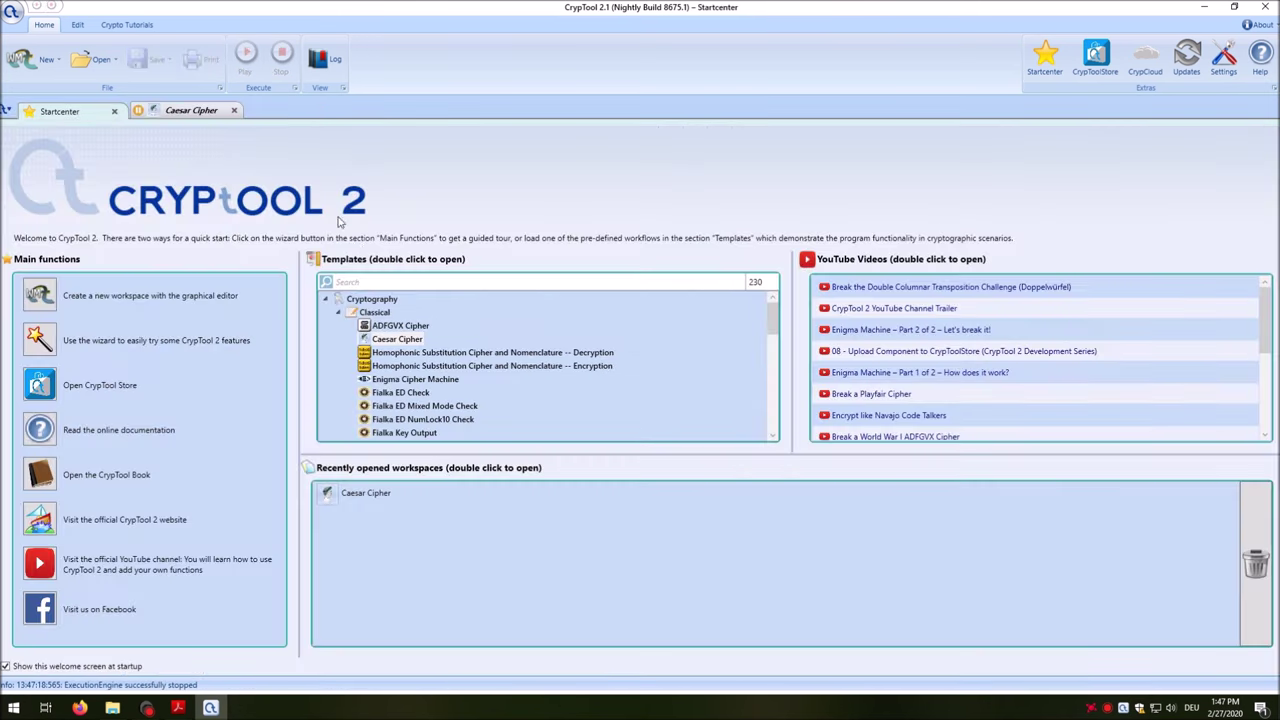
scroll(415, 368, "down", 5)
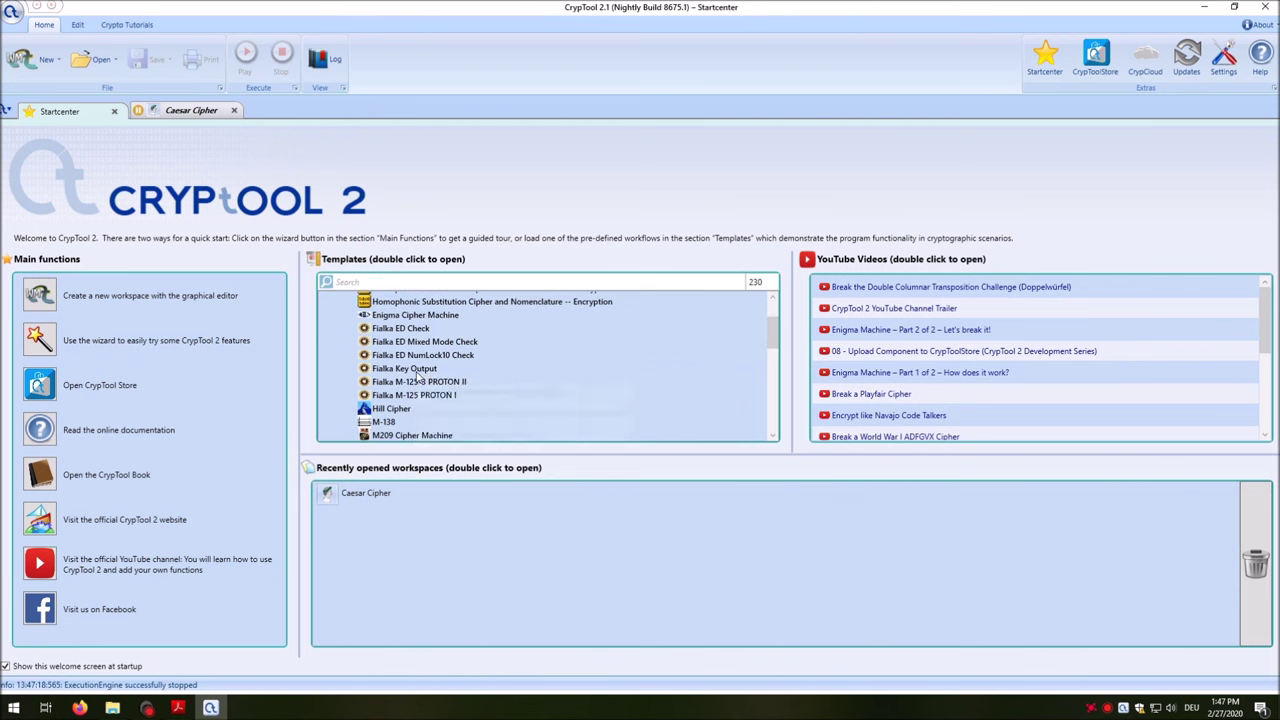
scroll(431, 370, "down", 6)
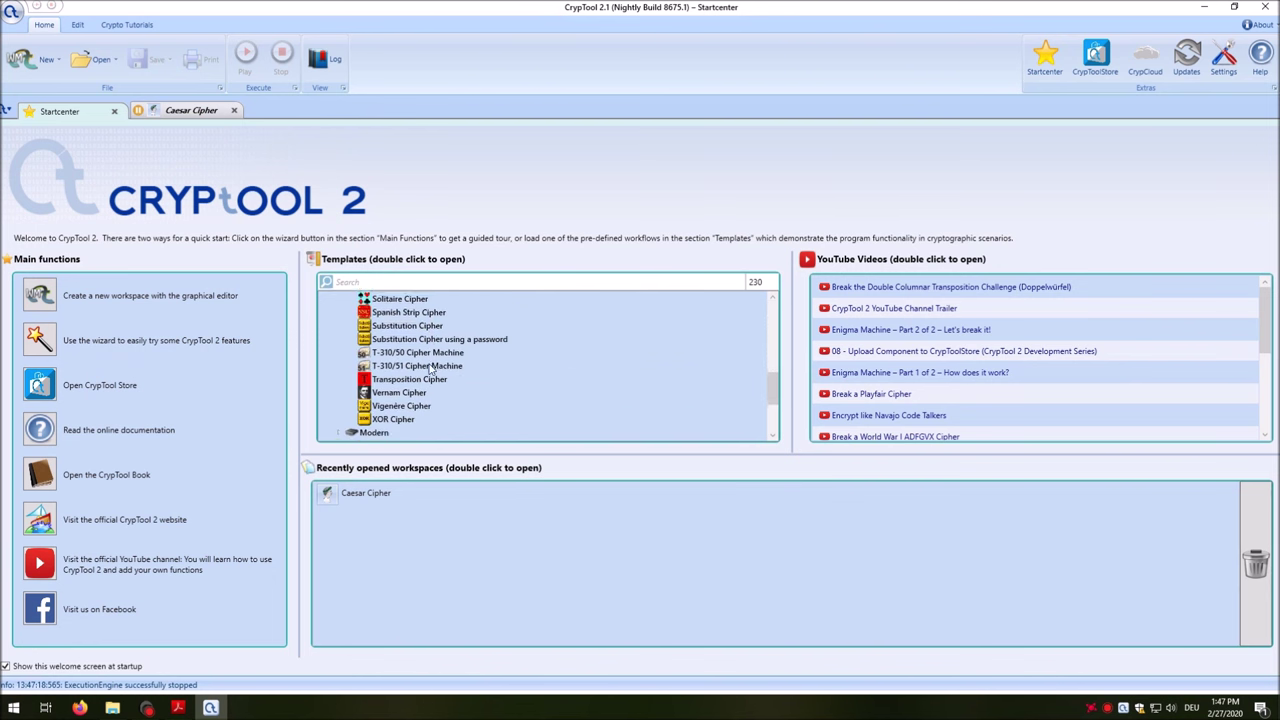
double_click(399, 376)
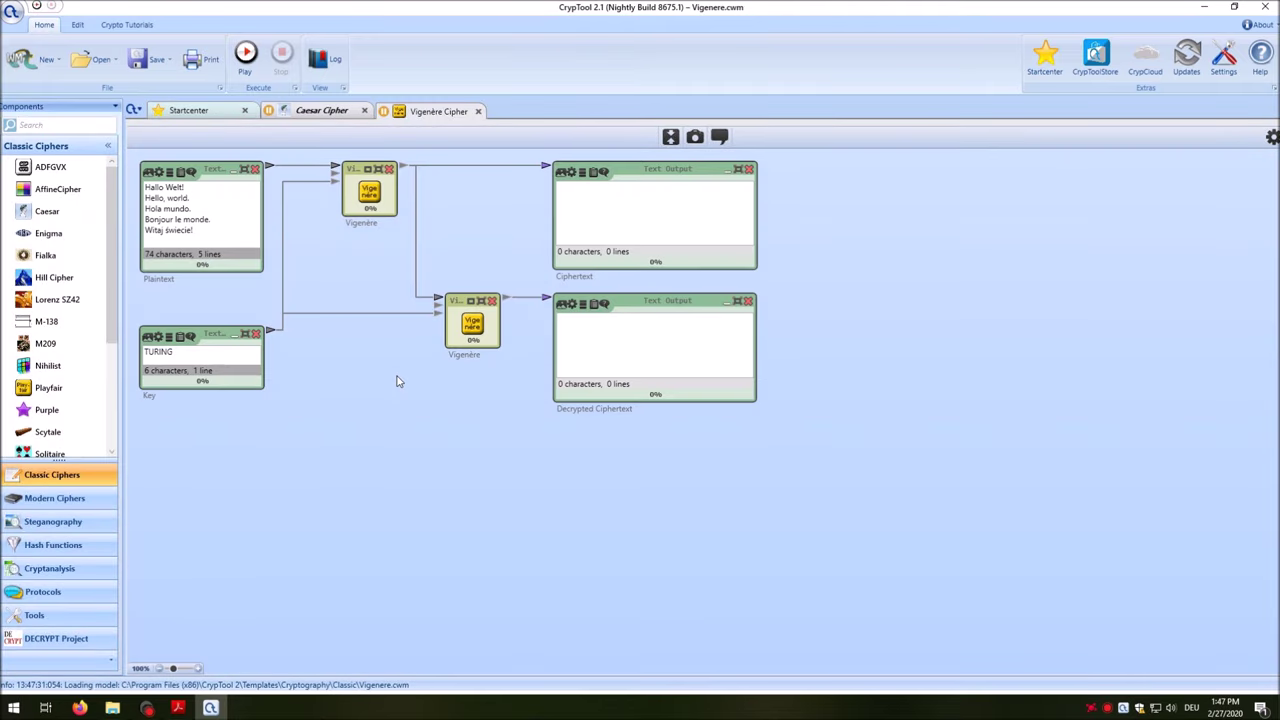
left_click(671, 137)
- Encrypt and decrypt 'Hello this is a test of the Vigenere Cipher' with key TURING, then stop
left_click(245, 293)
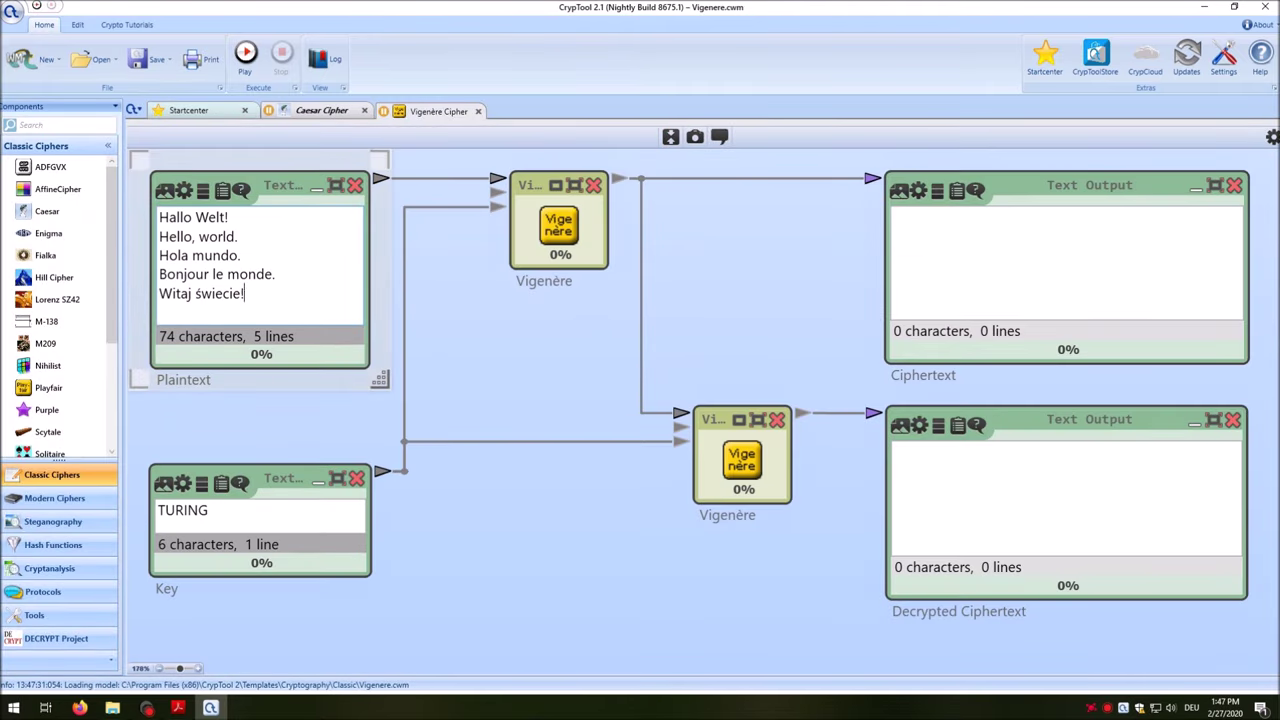
key("ctrl+a")
type("Hel")
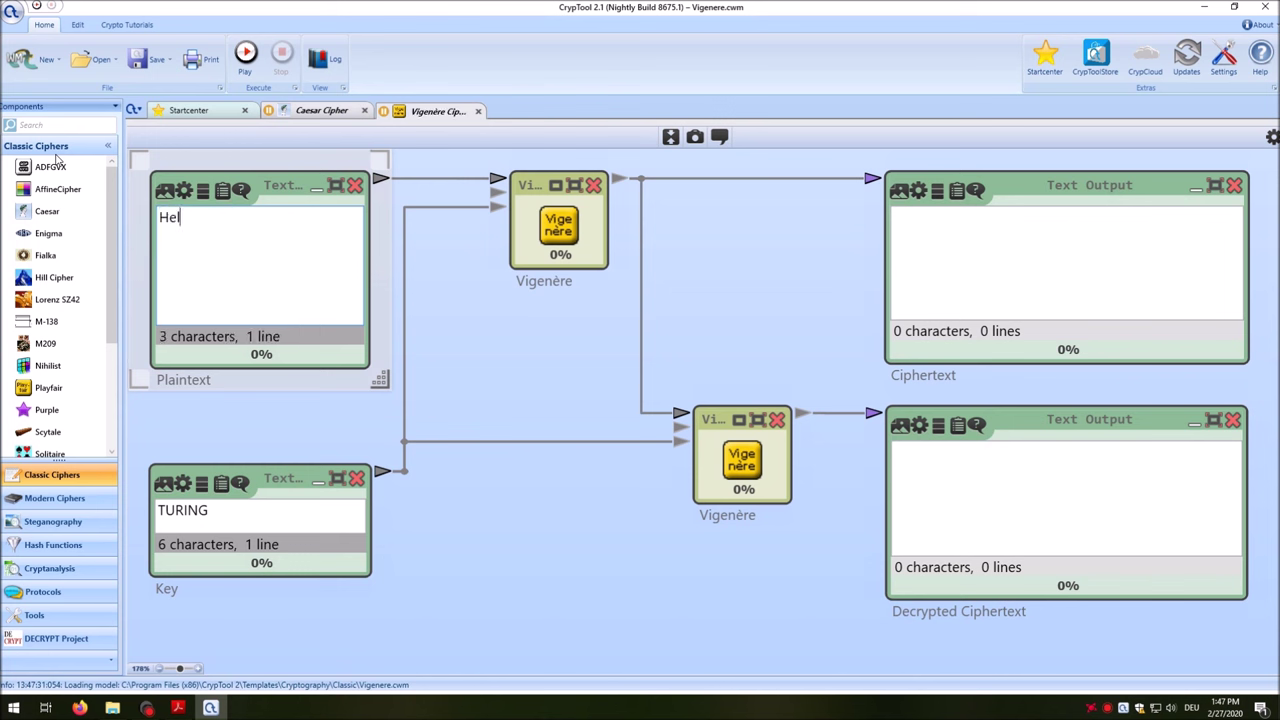
type("lo this is a test ")
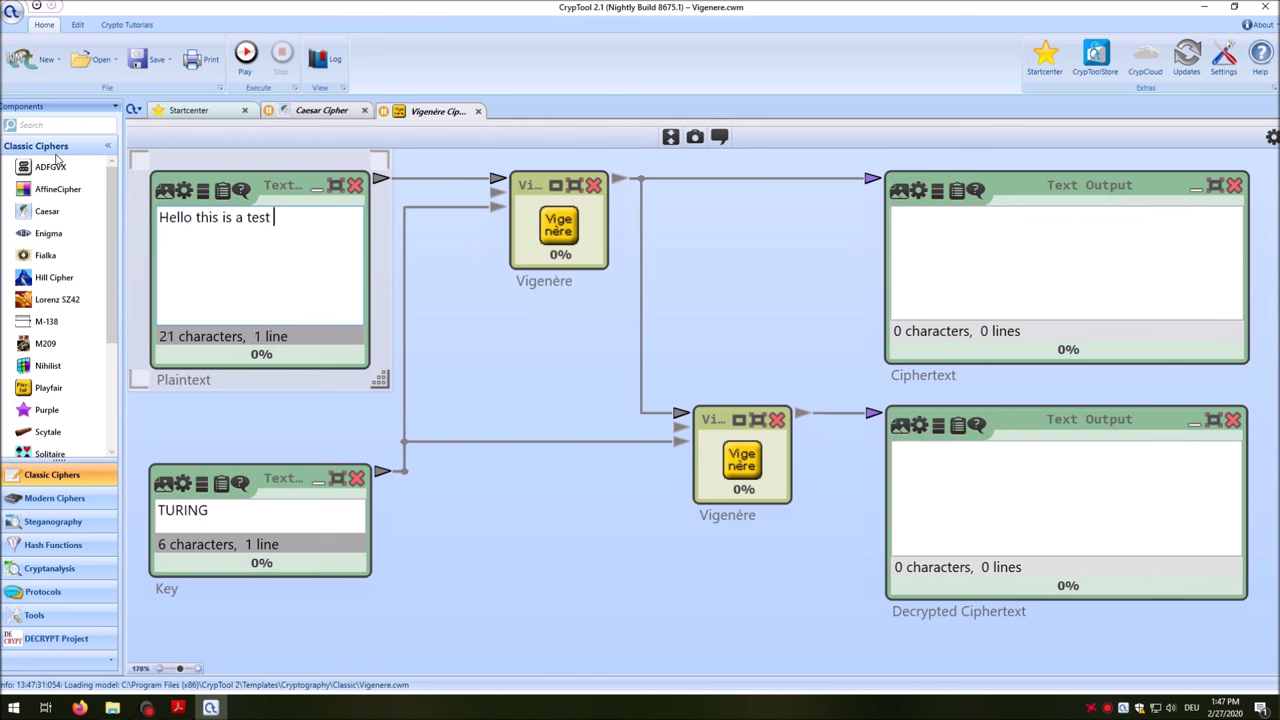
type("of the Vigene")
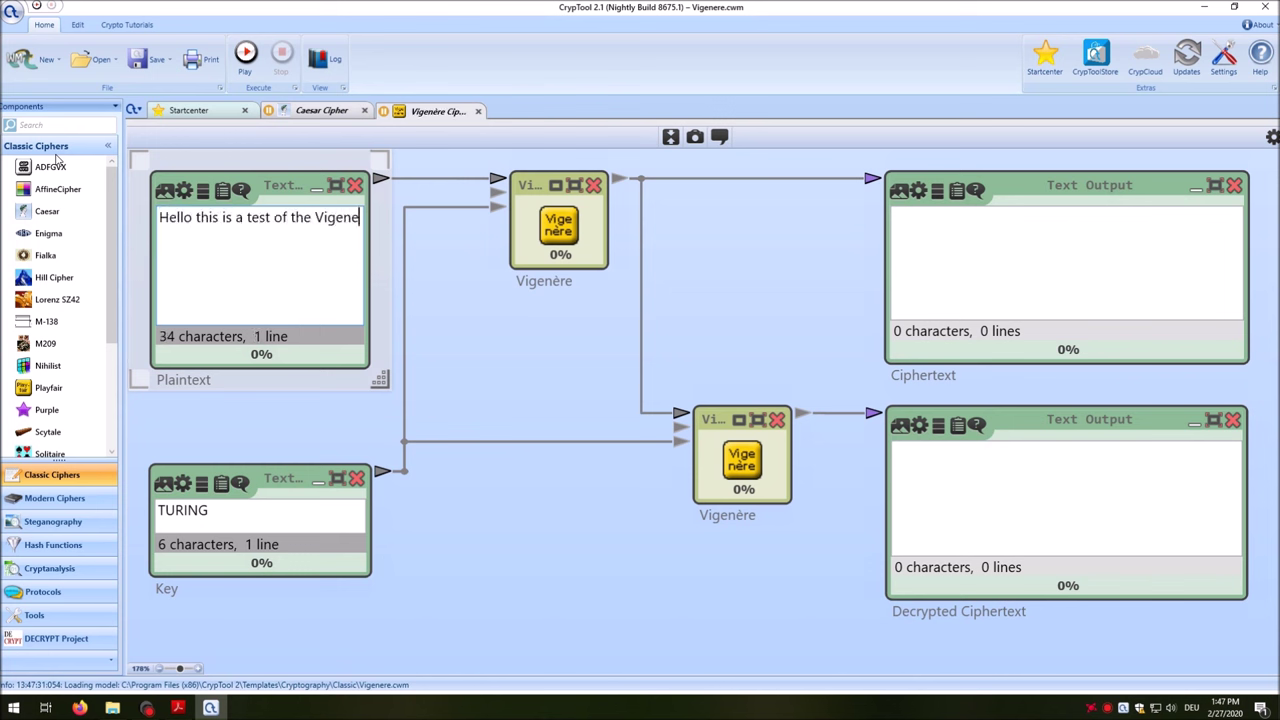
type("re Cipher")
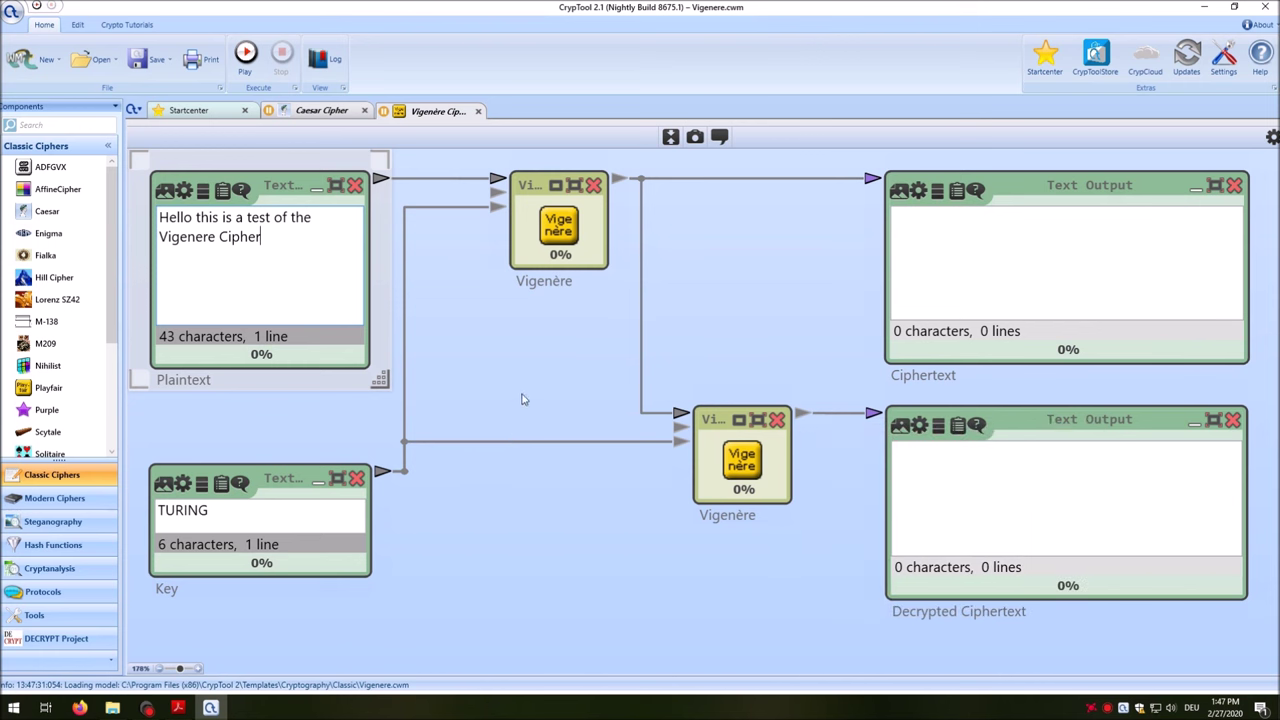
left_click(245, 56)
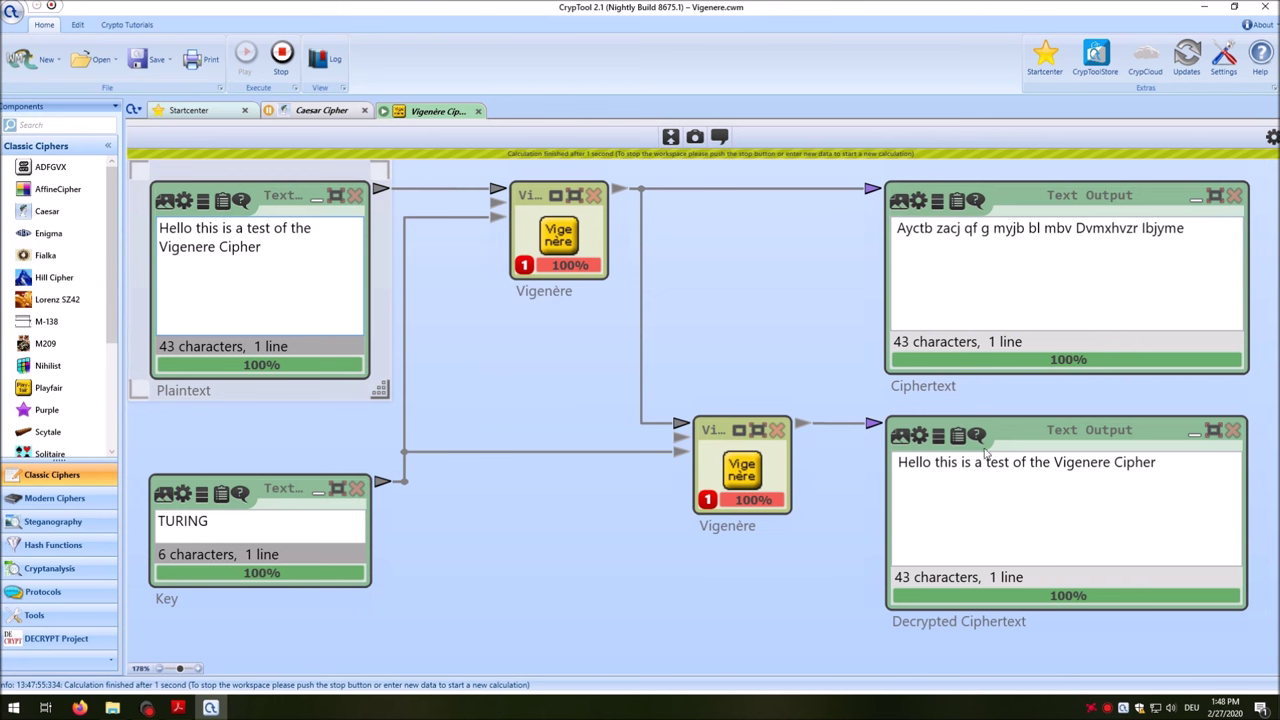
left_click(278, 57)
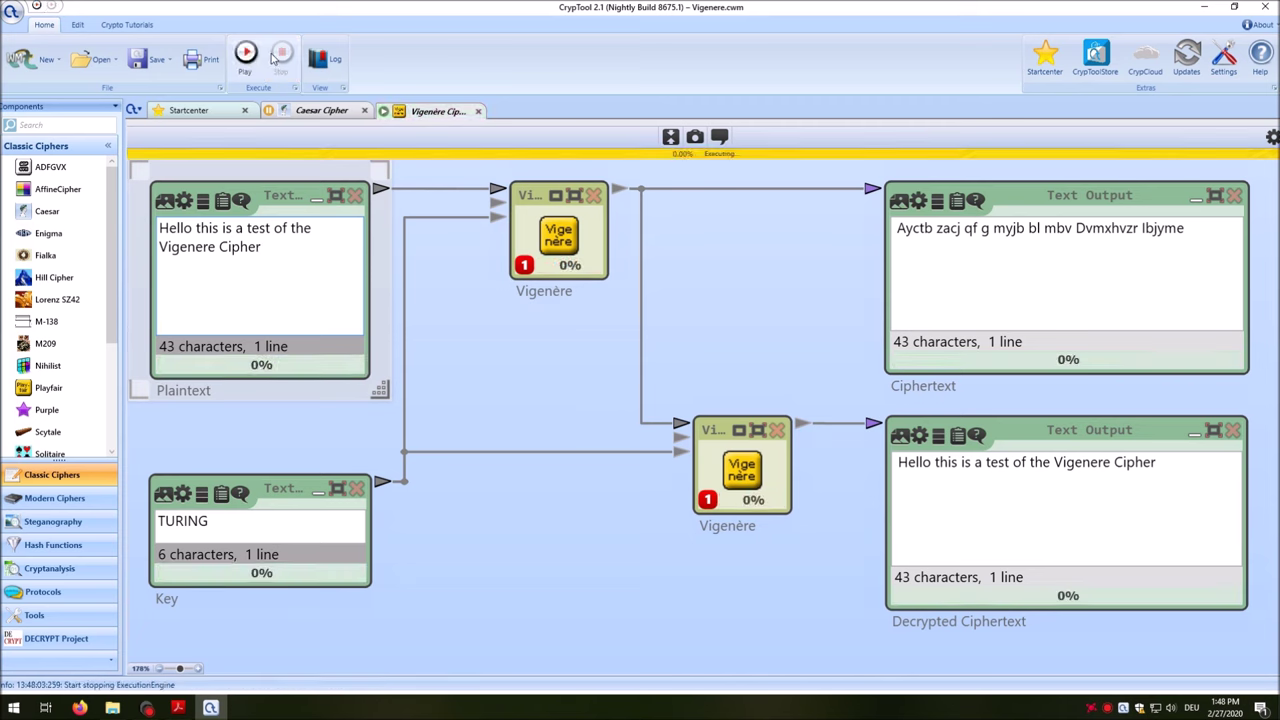
- Open the Transposition Cipher template from the start page
left_click(190, 114)
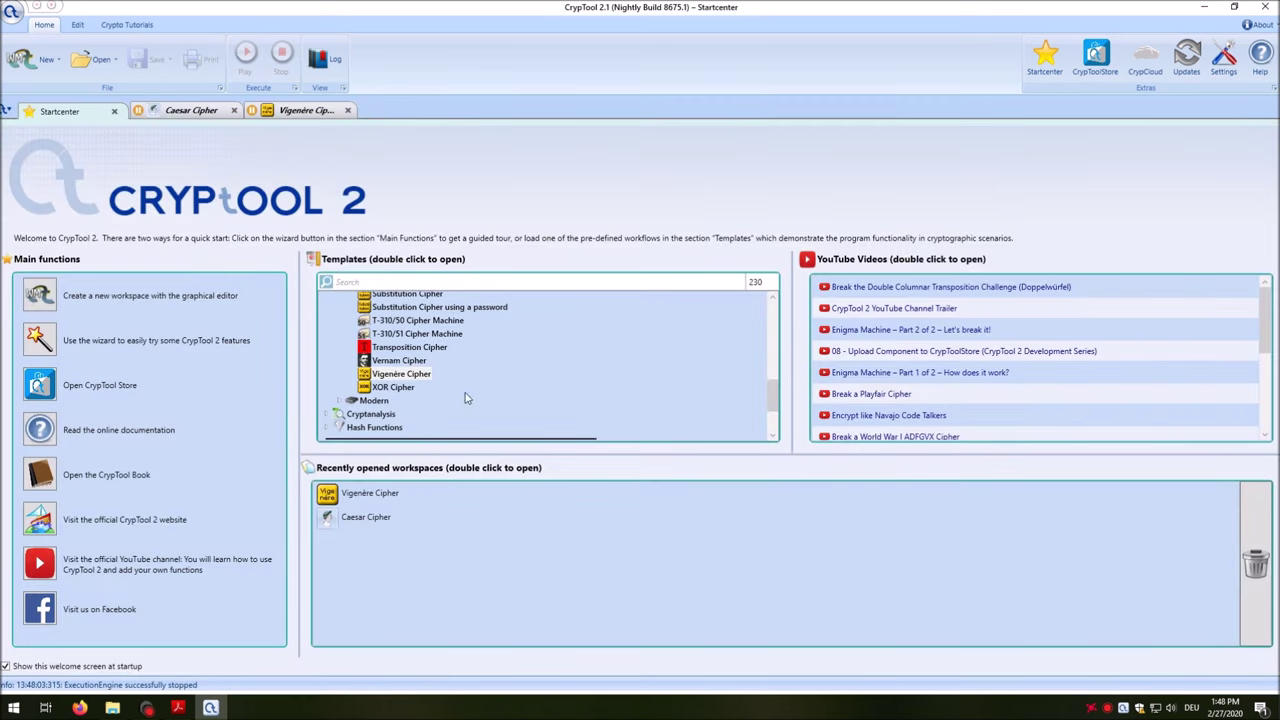
mouse_move(776, 400)
left_mouse_down()
mouse_move(790, 318)
mouse_move(791, 383)
left_mouse_up()
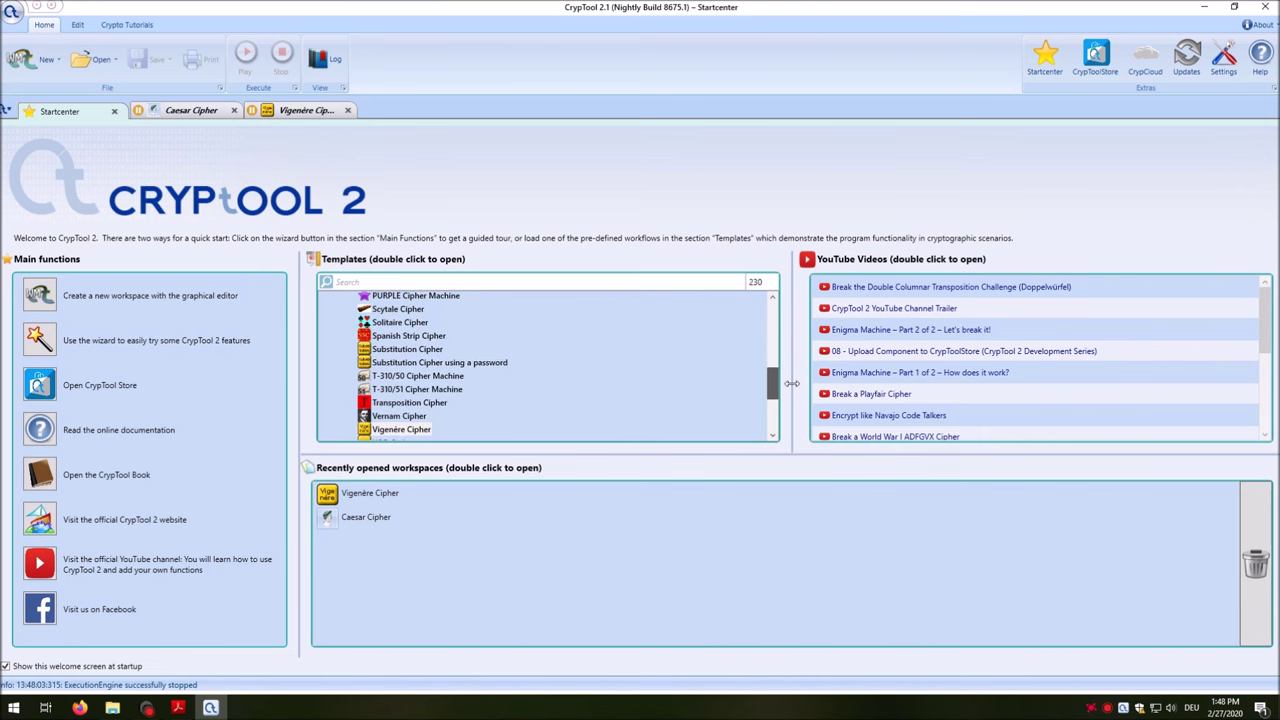
left_click(386, 404)
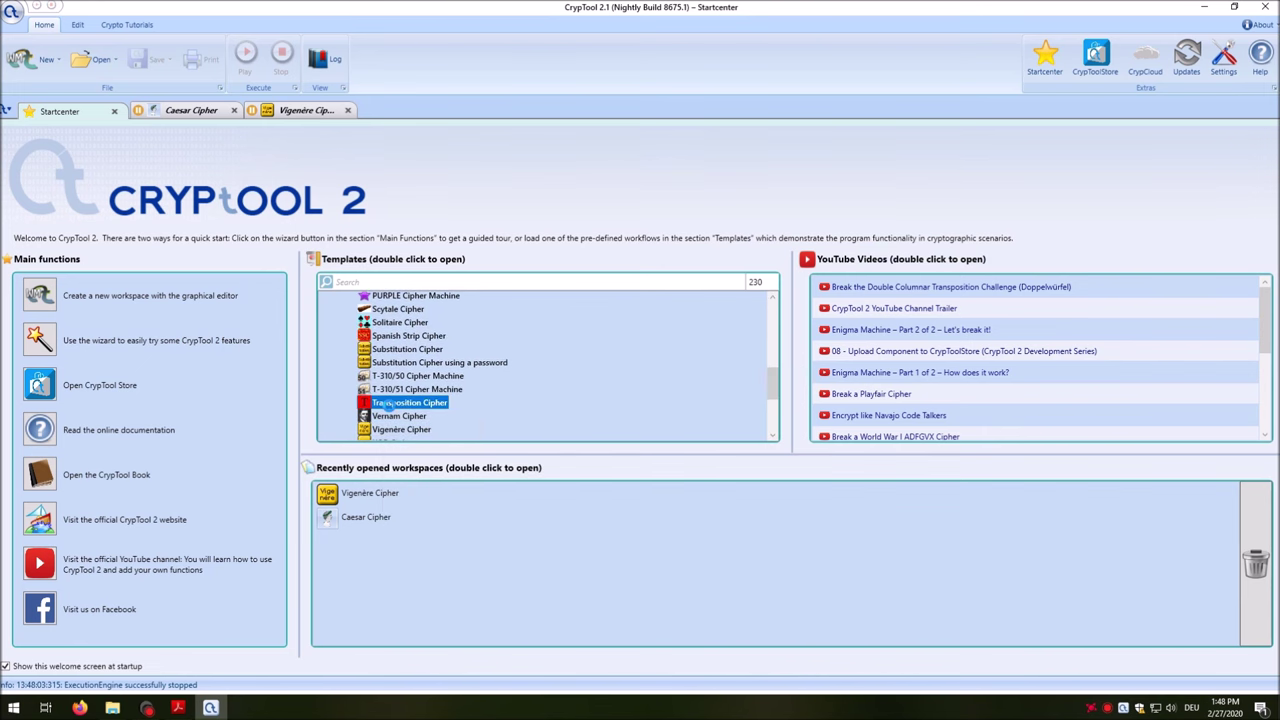
double_click(386, 404)
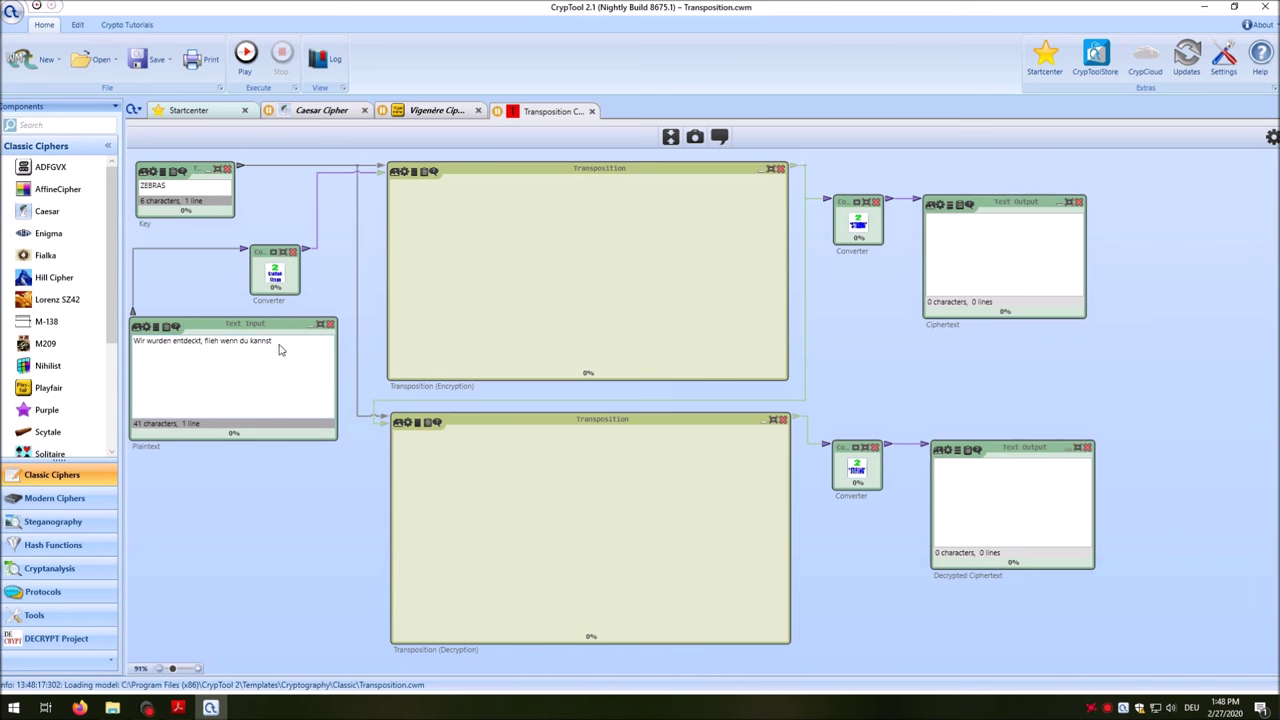
- Run the ZEBRAS transposition on 'HELLO THIS IS A TEST OF THE TRANSPOSITION CIPHER'
left_click_drag(274, 341, 12, 343)
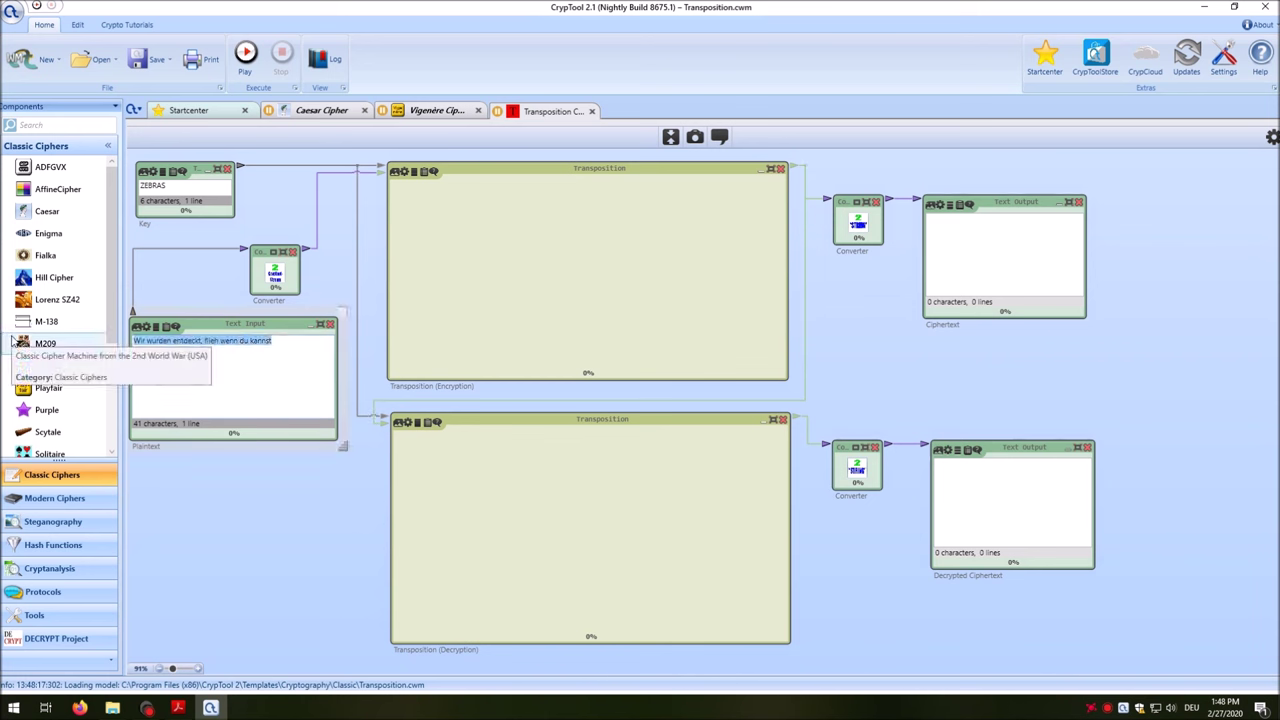
type("HELLO THIS ")
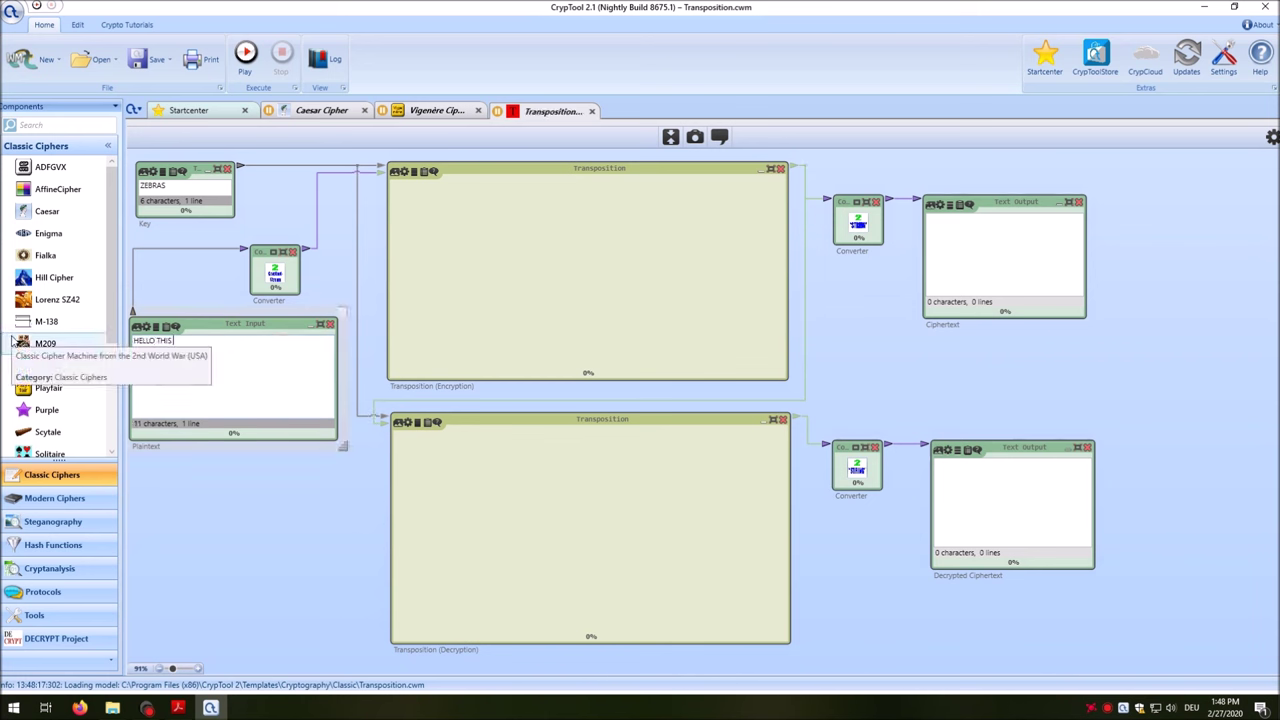
type("IS A TEST OF THE TRANSPOSITION CIPHER")
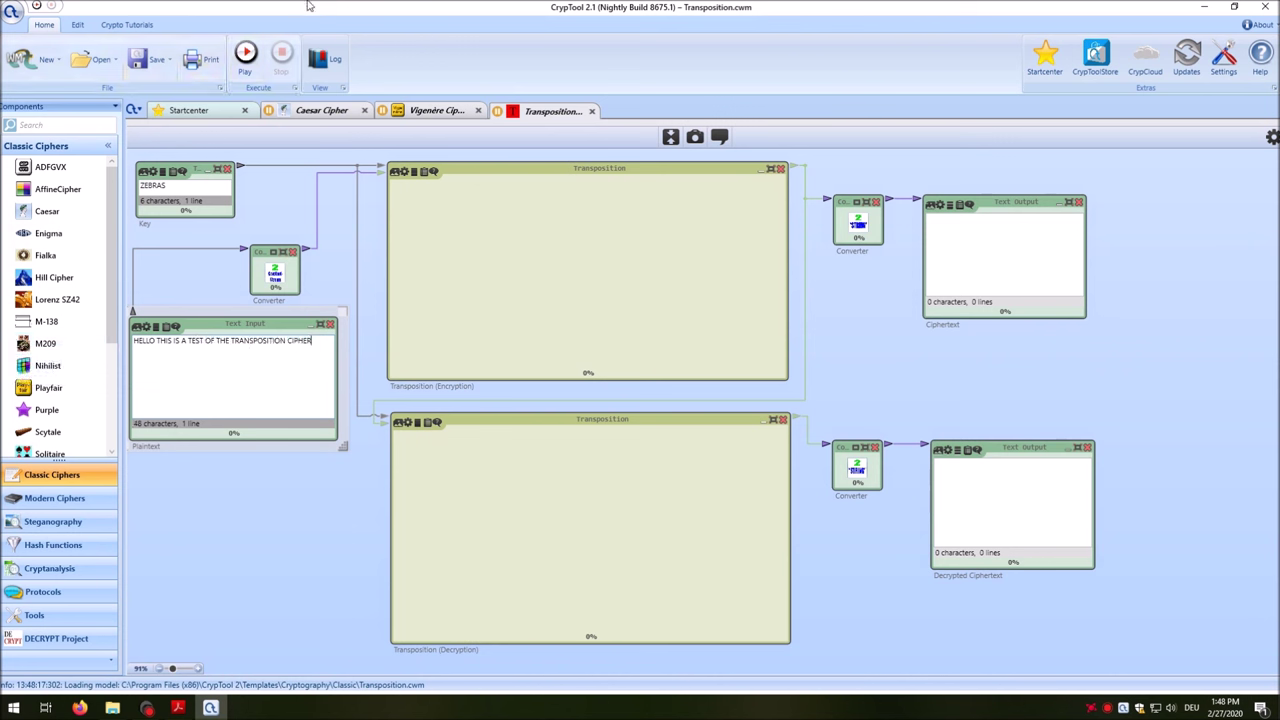
left_click(251, 68)
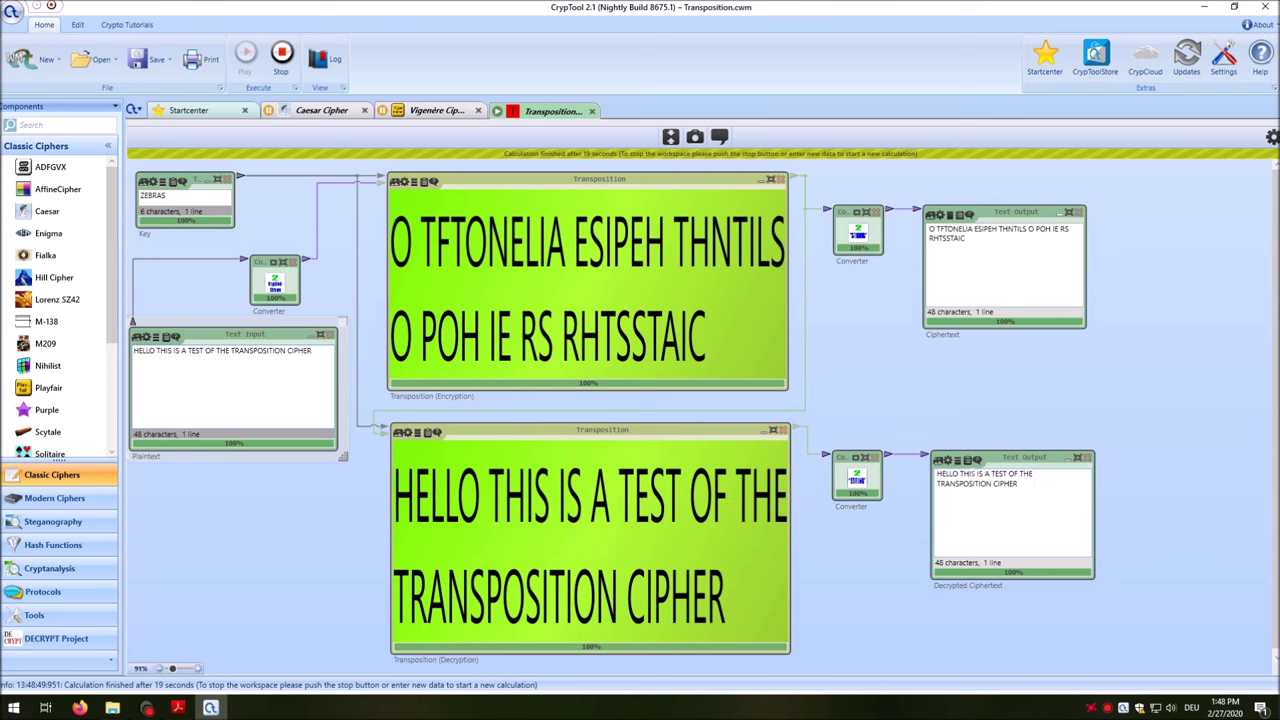
left_click(188, 111)
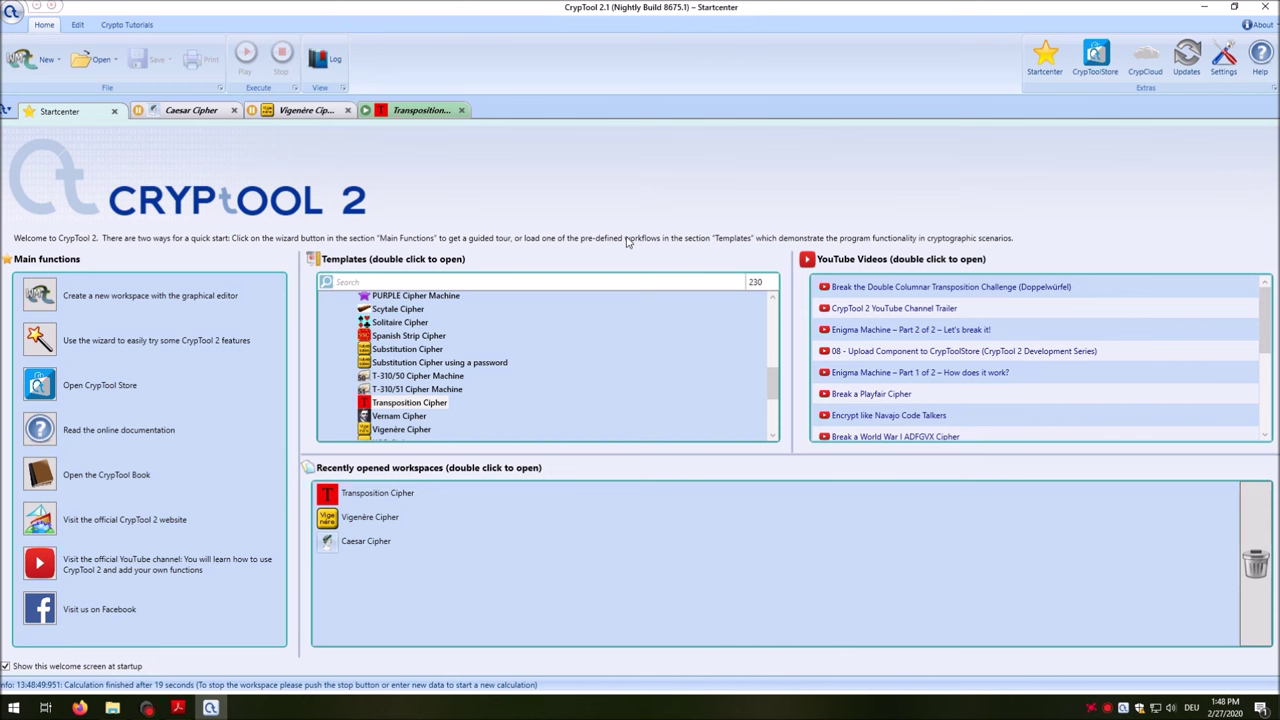
- Open the ADFGVX Cipher template and replace SPIEL with 'THIS IS A TEST OF THE ADFGVX CIPHER'
type("adfgvx")
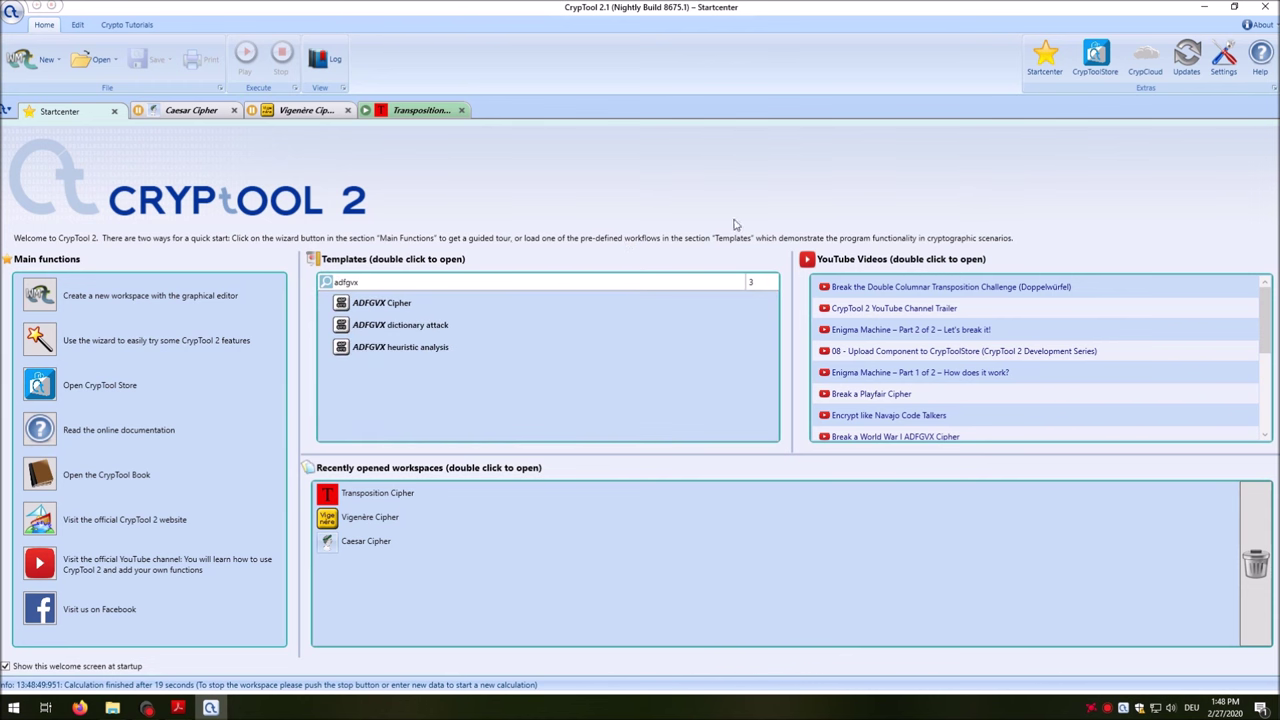
double_click(372, 302)
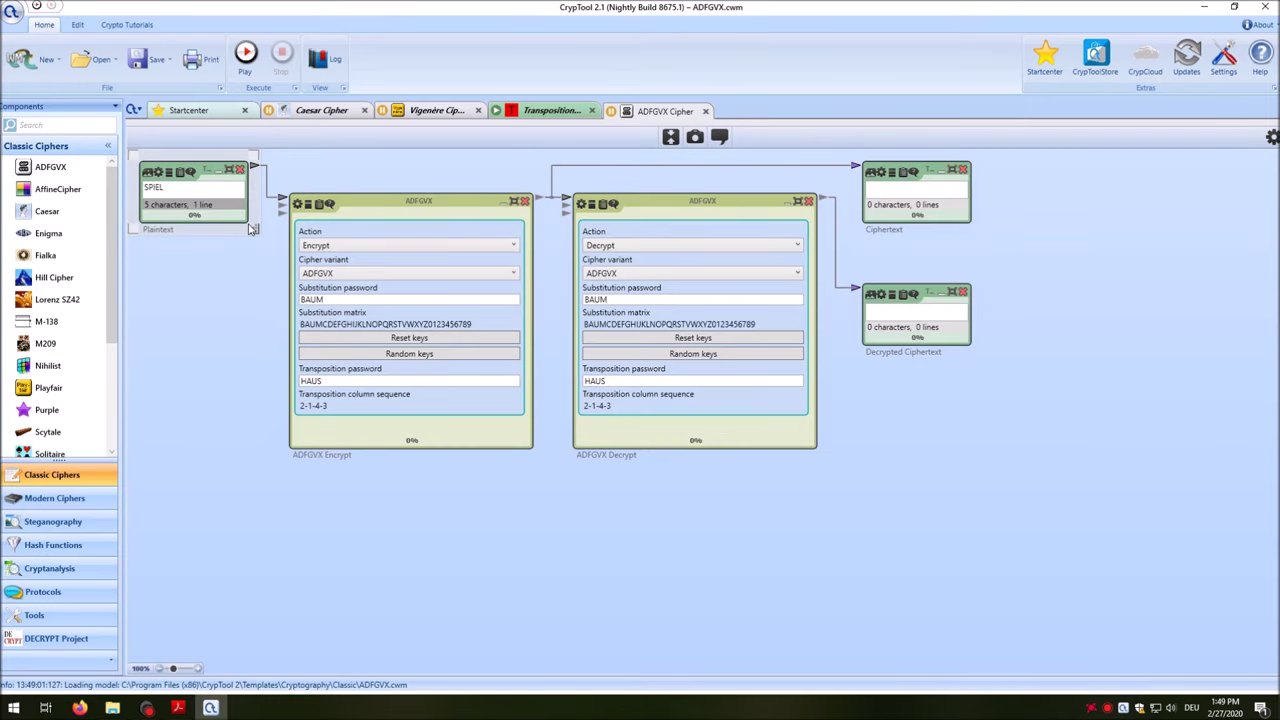
left_click_drag(253, 229, 253, 332)
key("ctrl+a")
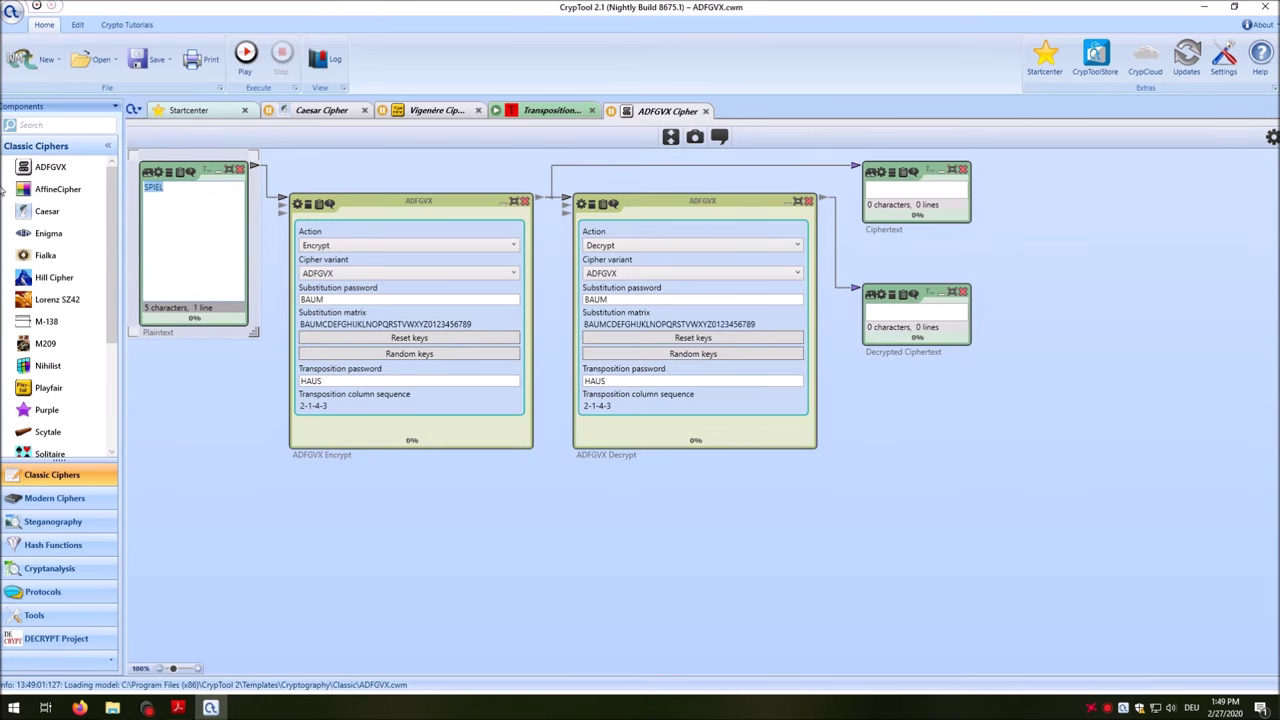
type("THIS IS A TEST OF THE ADFGVX CIPHER")
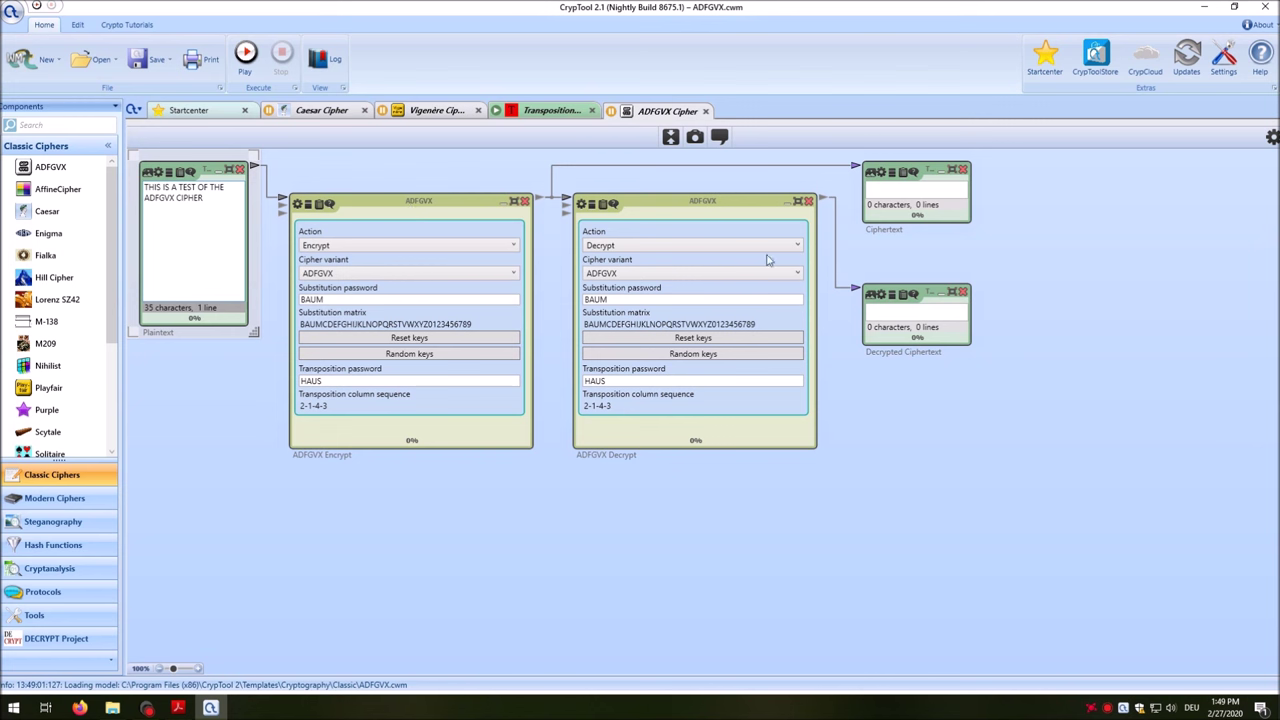
- Enlarge the Ciphertext and Decrypted Ciphertext output panels
left_click(976, 226)
left_click_drag(970, 222, 1231, 265)
left_click(966, 344)
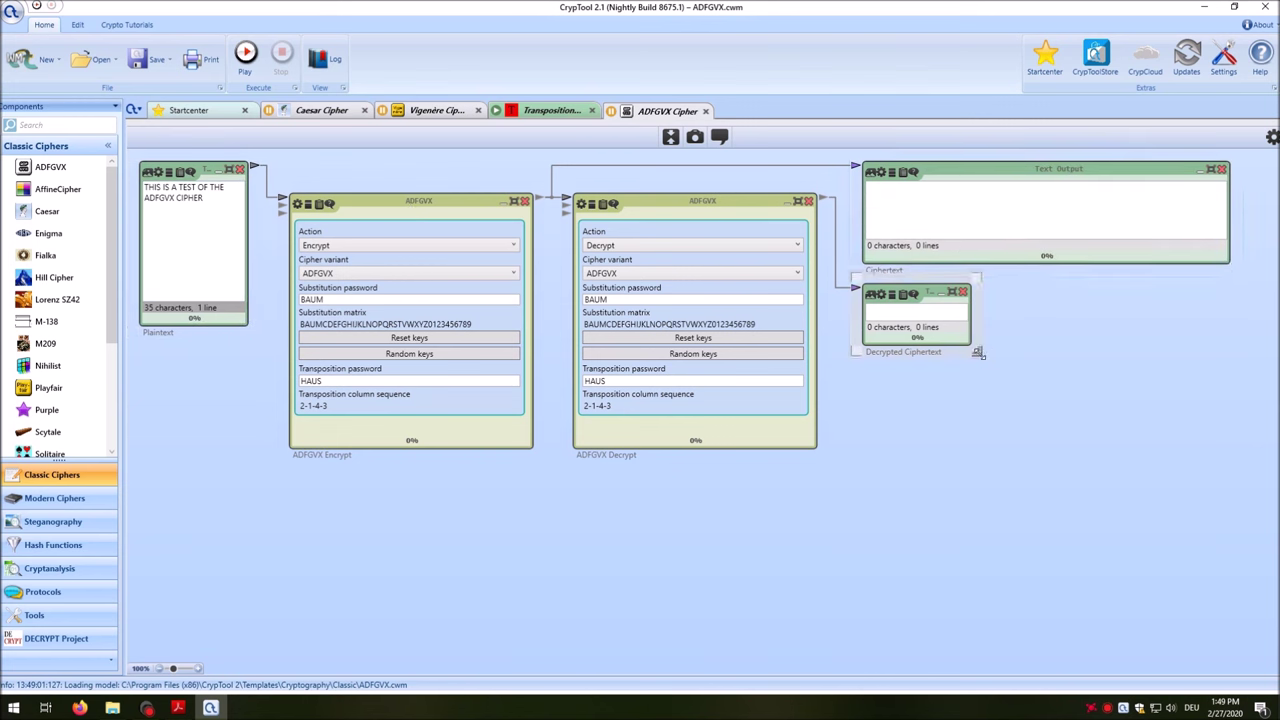
left_click_drag(977, 353, 1236, 395)
left_click(1120, 445)
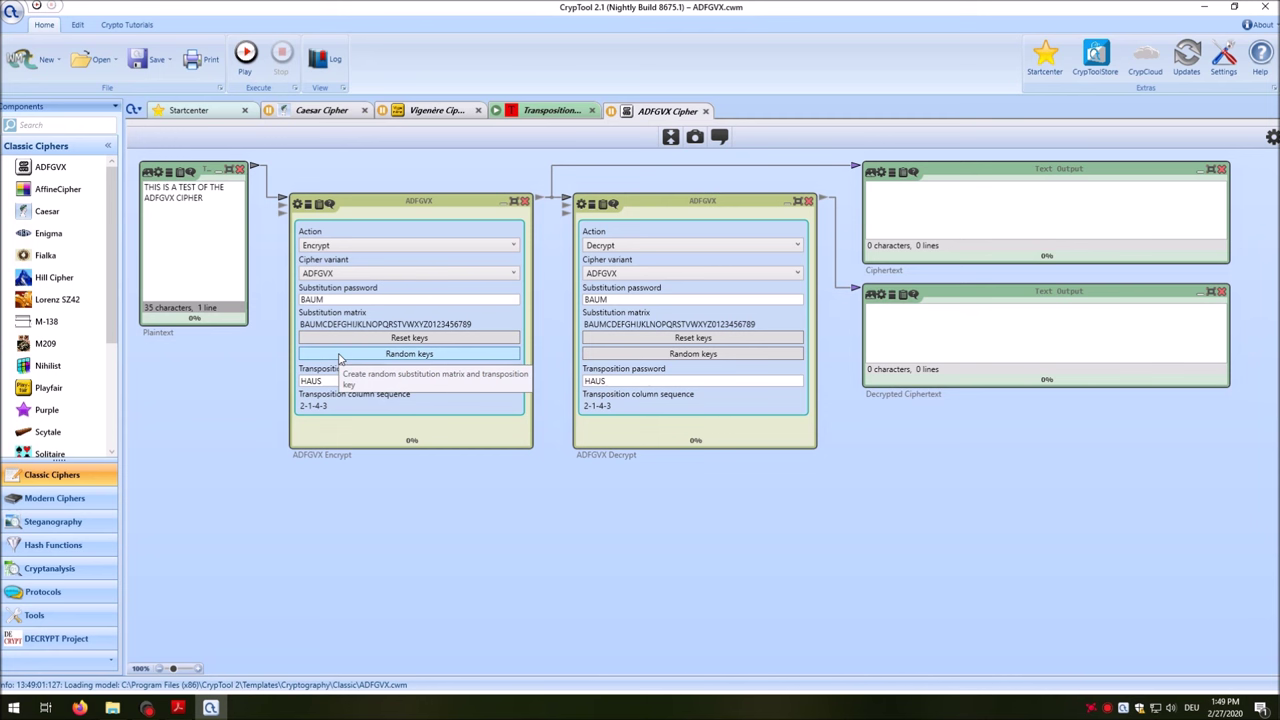
- Set the encrypt-side passwords to SUBSTITUTION and TRANSPOSITION
left_click(320, 285)
type("SUBSTITUTION")
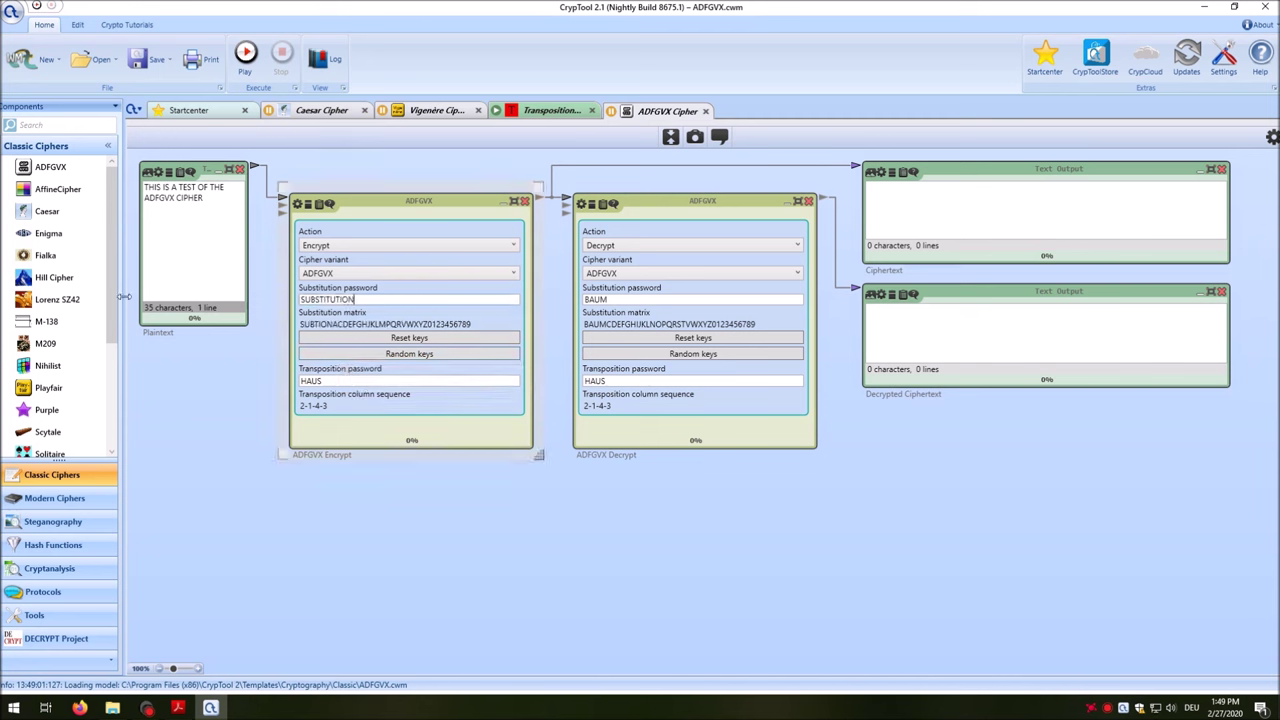
key("Tab")
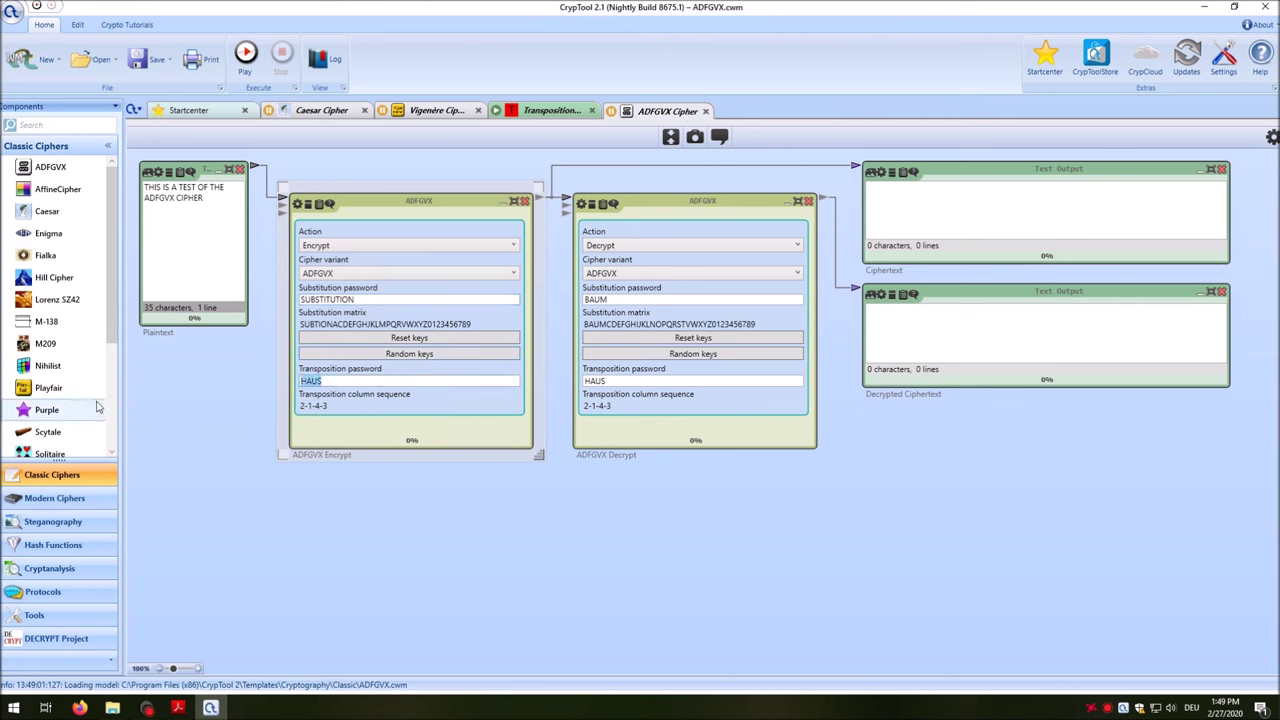
type("TR")
type("NSPOSITION")
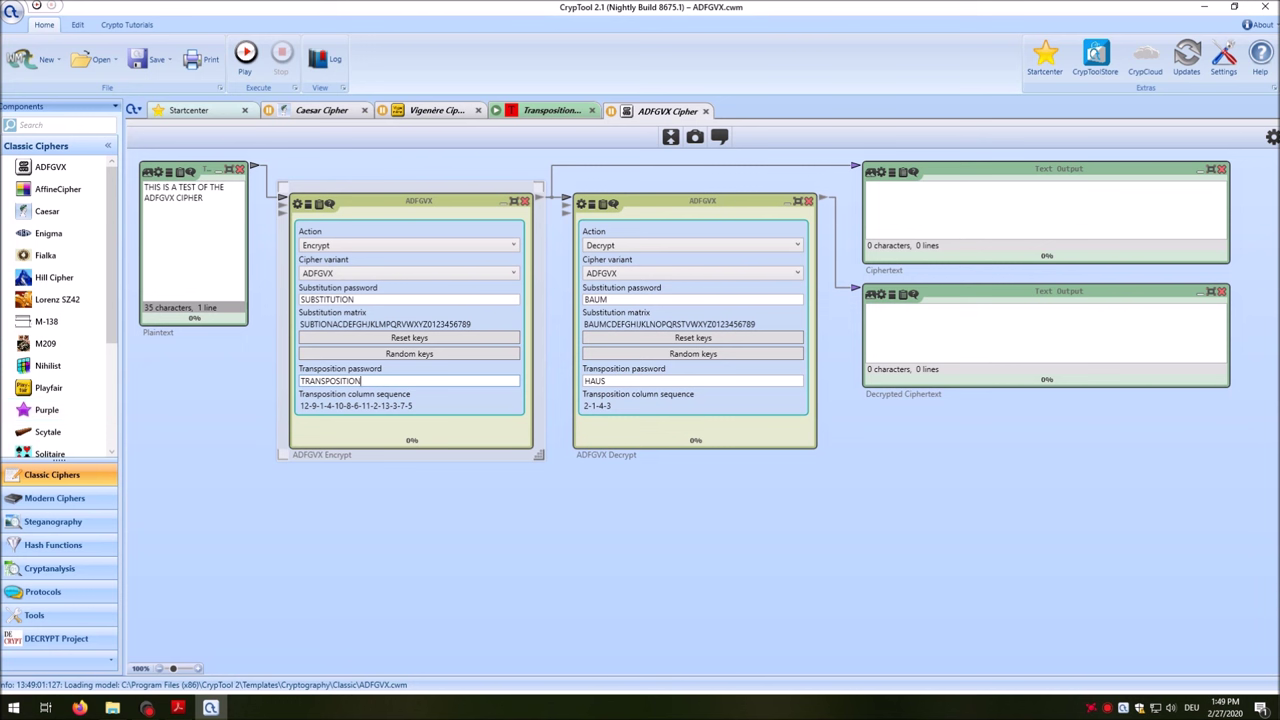
- Copy SUBSTITUTION and TRANSPOSITION into the decrypt-side passwords, replacing BAUM and HAUS, and run
key("shift+Tab")
key("ctrl+c")
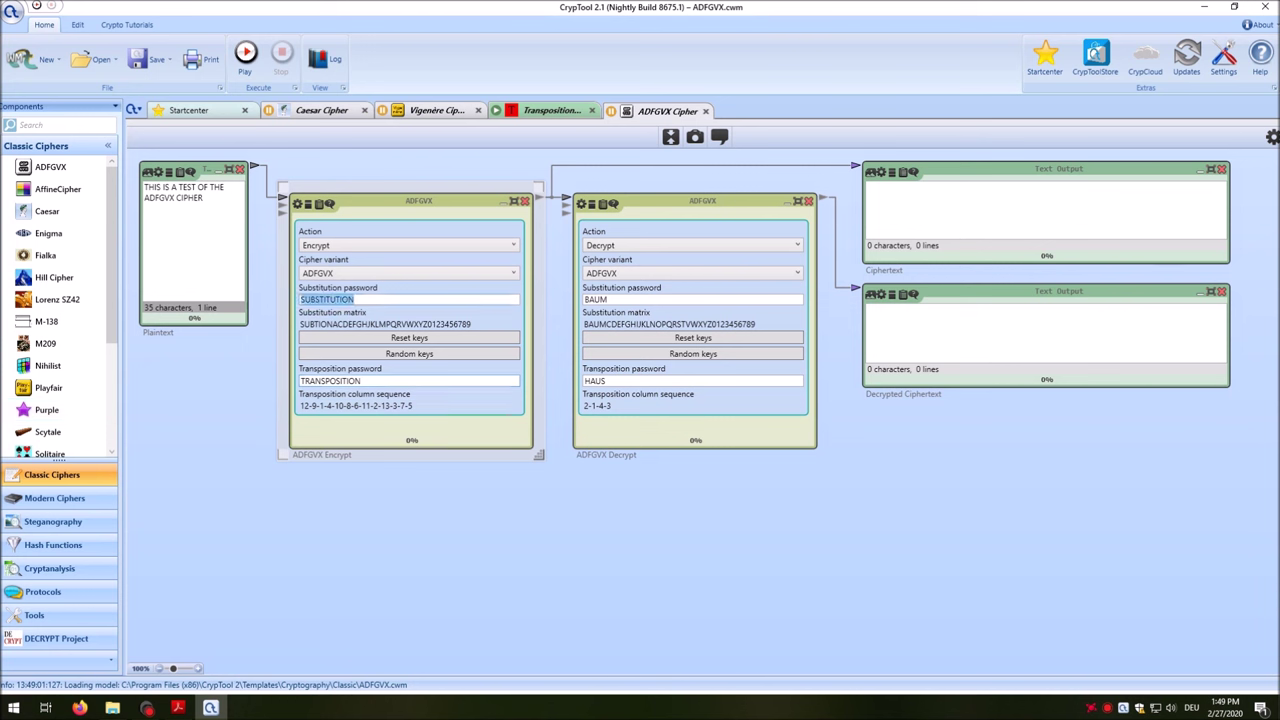
double_click(596, 299)
key("ctrl+v")
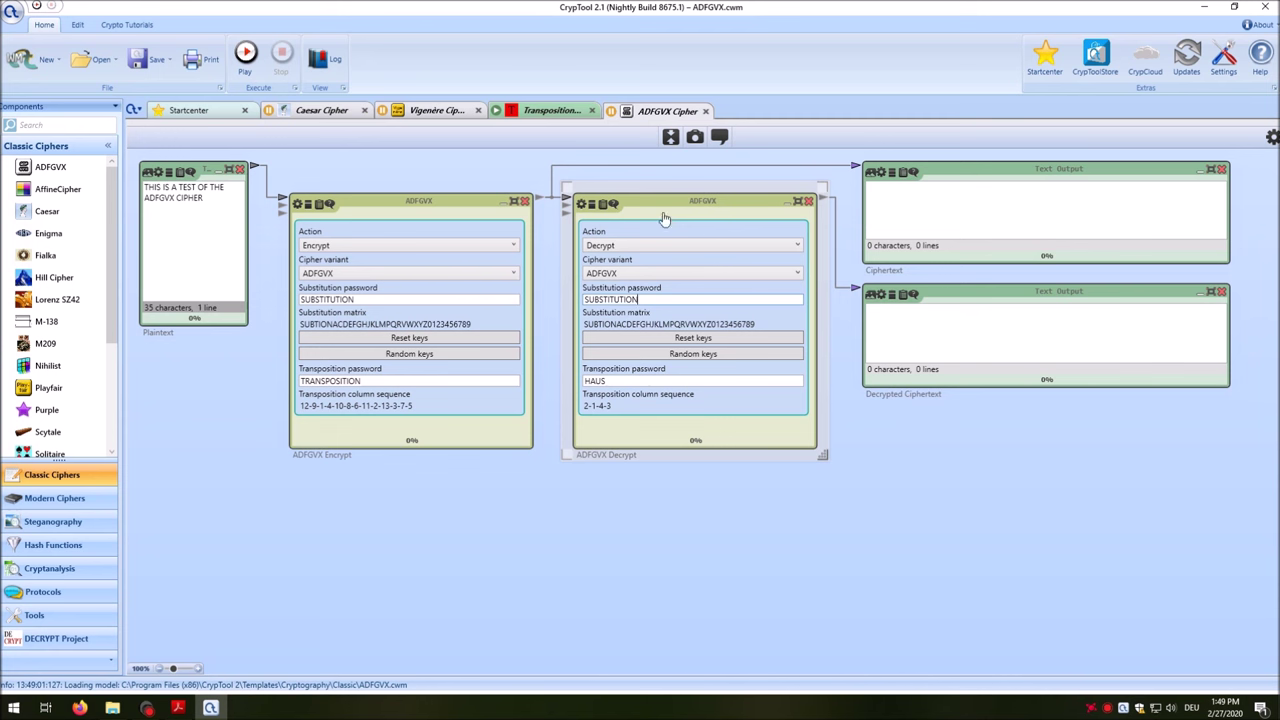
double_click(330, 381)
key("ctrl+c")
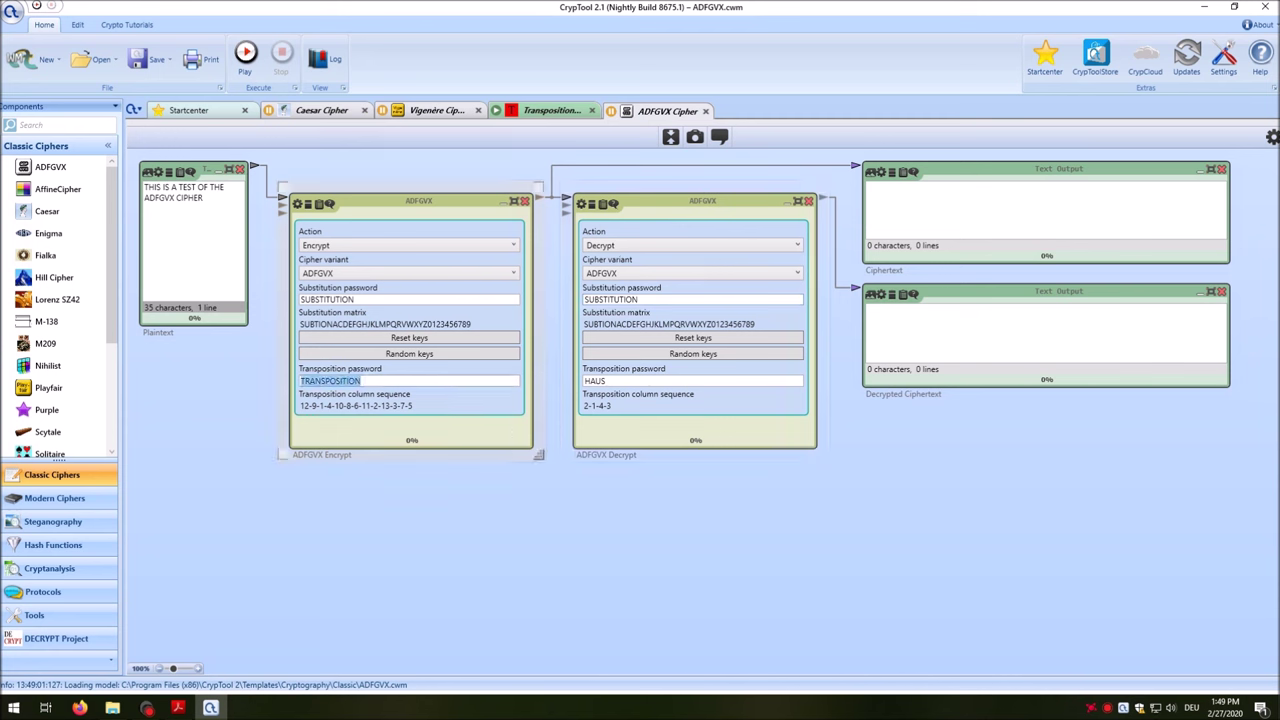
double_click(595, 381)
key("ctrl+v")
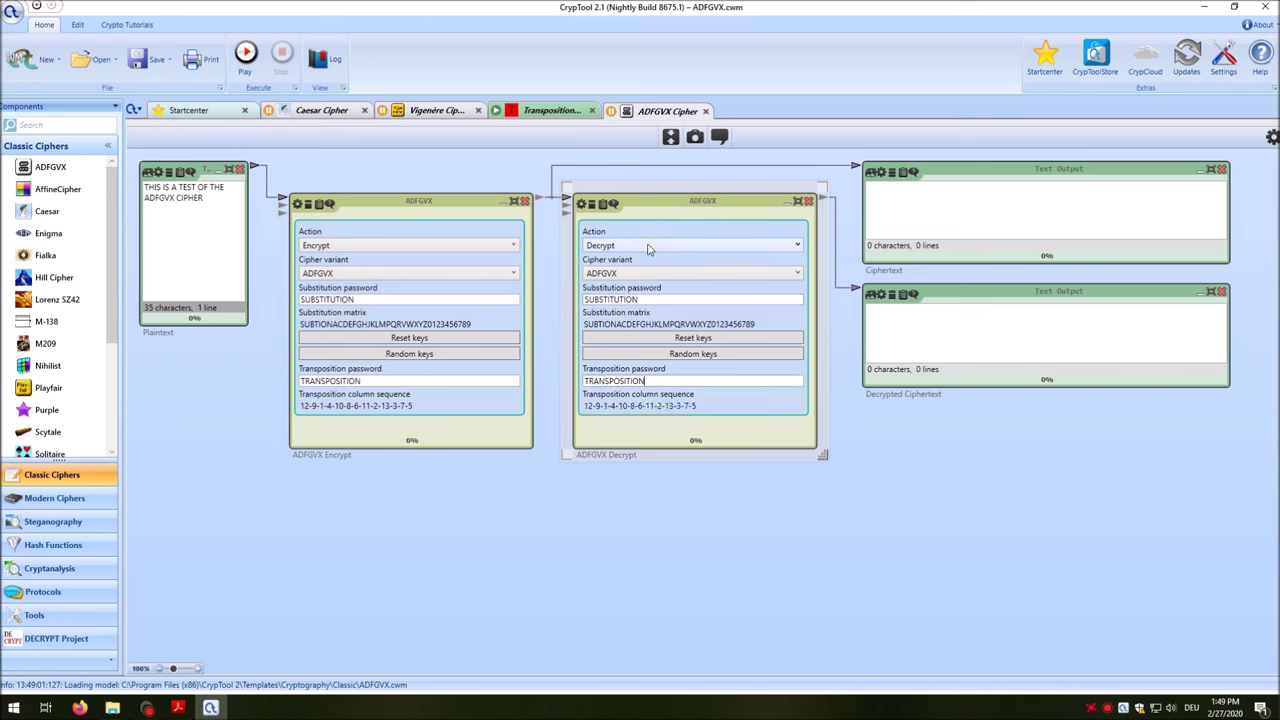
left_click(246, 56)
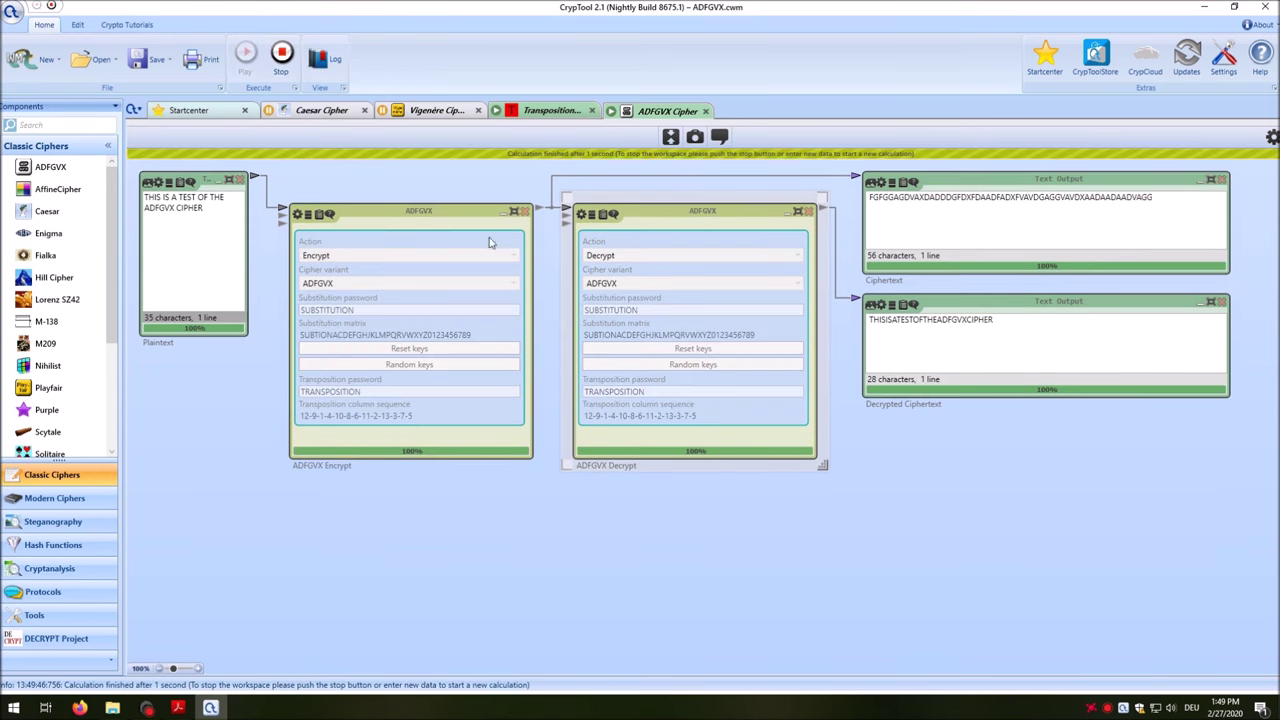